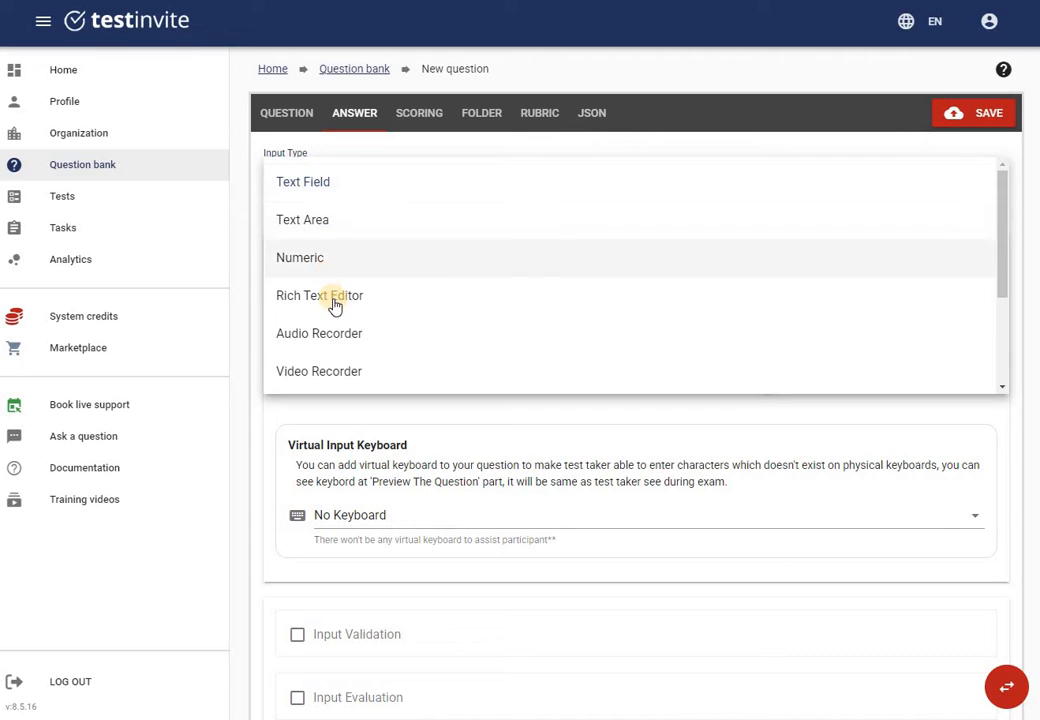
# - Examine the available answer input types and the text field's settings for the new question
pyautogui.scroll(-2, 333, 274)
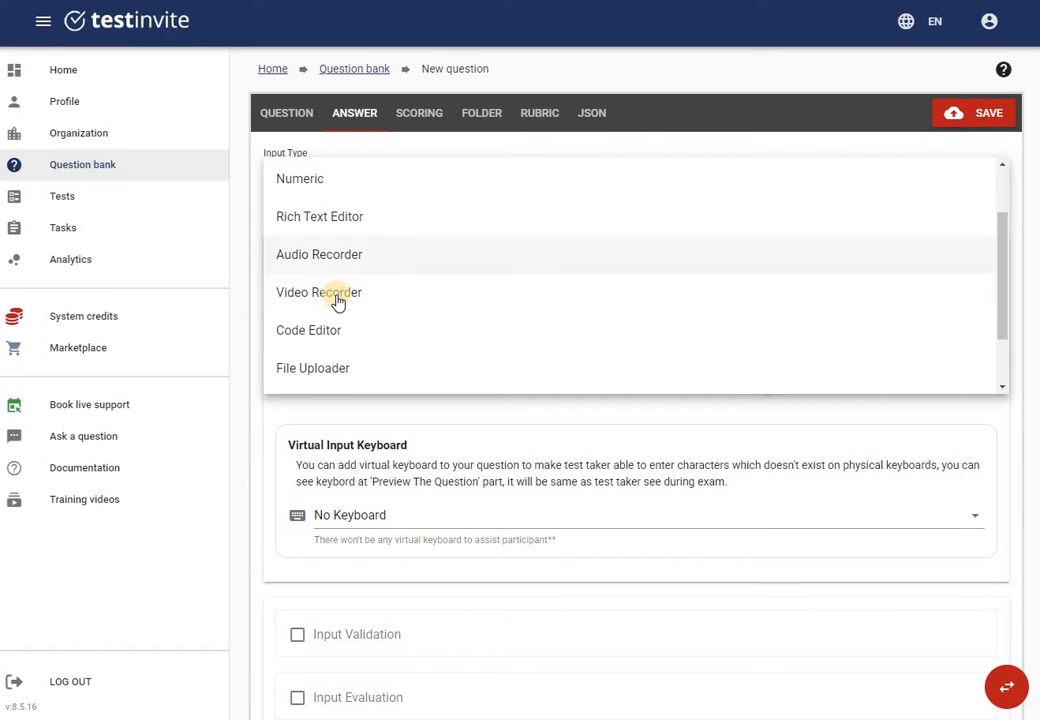
pyautogui.scroll(-2, 332, 288)
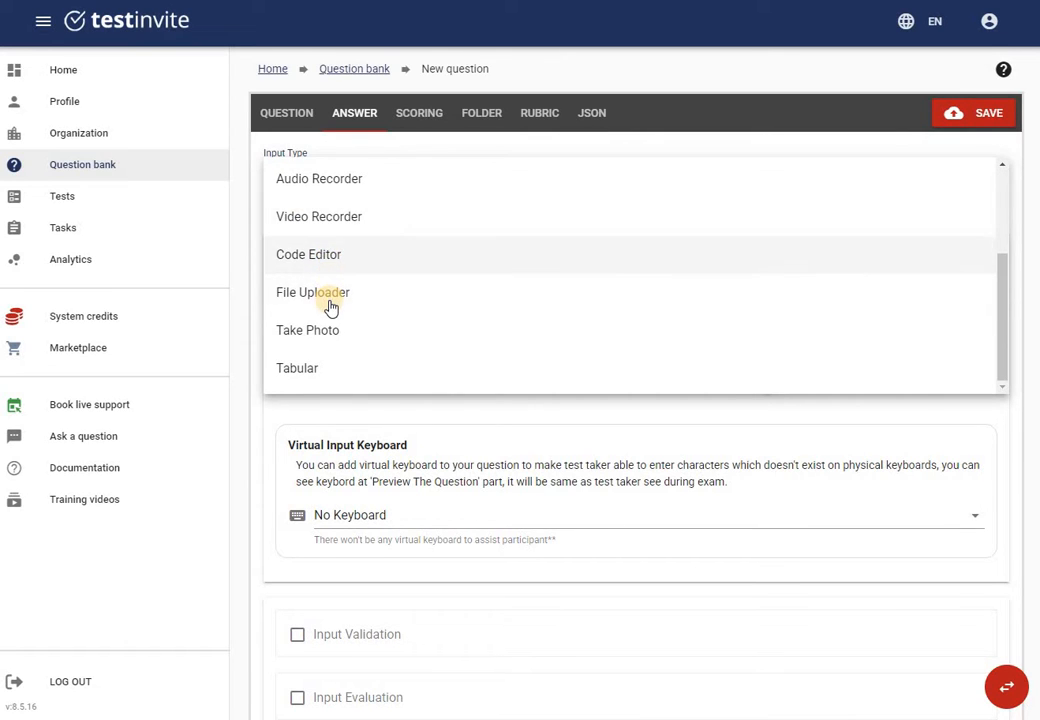
pyautogui.scroll(-1, 330, 302)
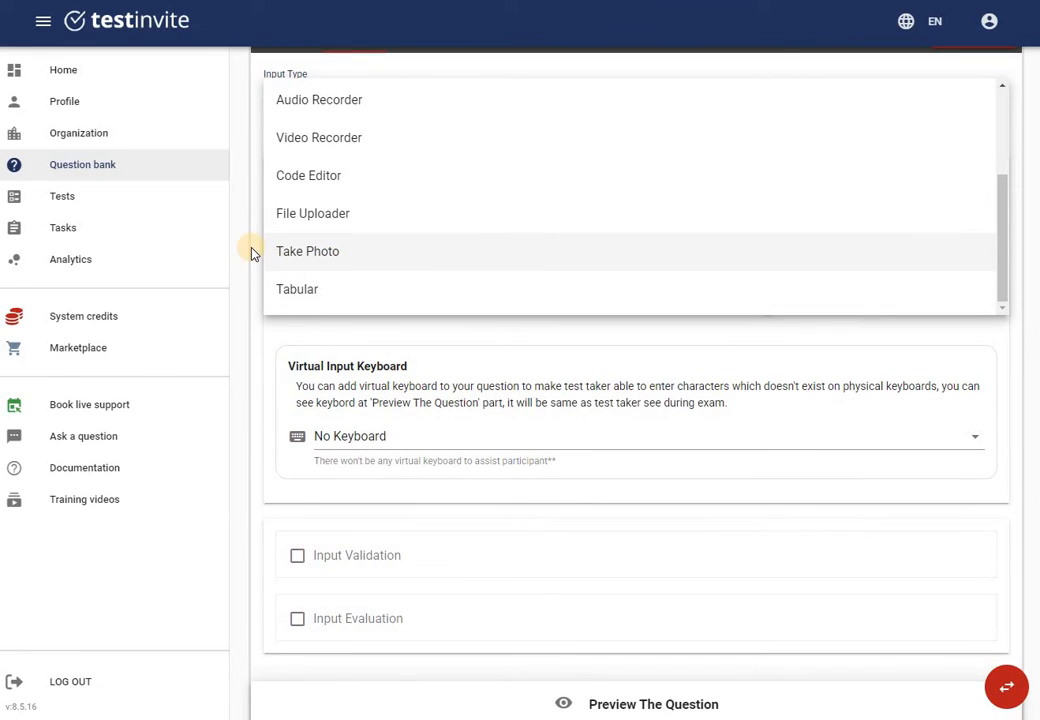
pyautogui.scroll(1, 260, 220)
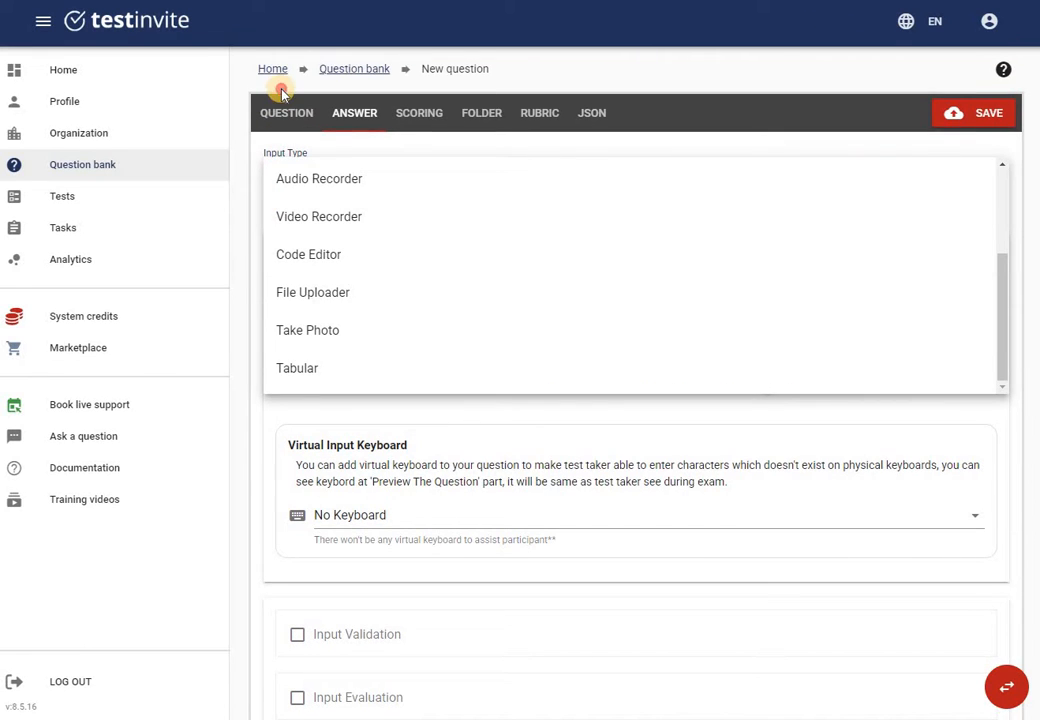
pyautogui.click(283, 93)
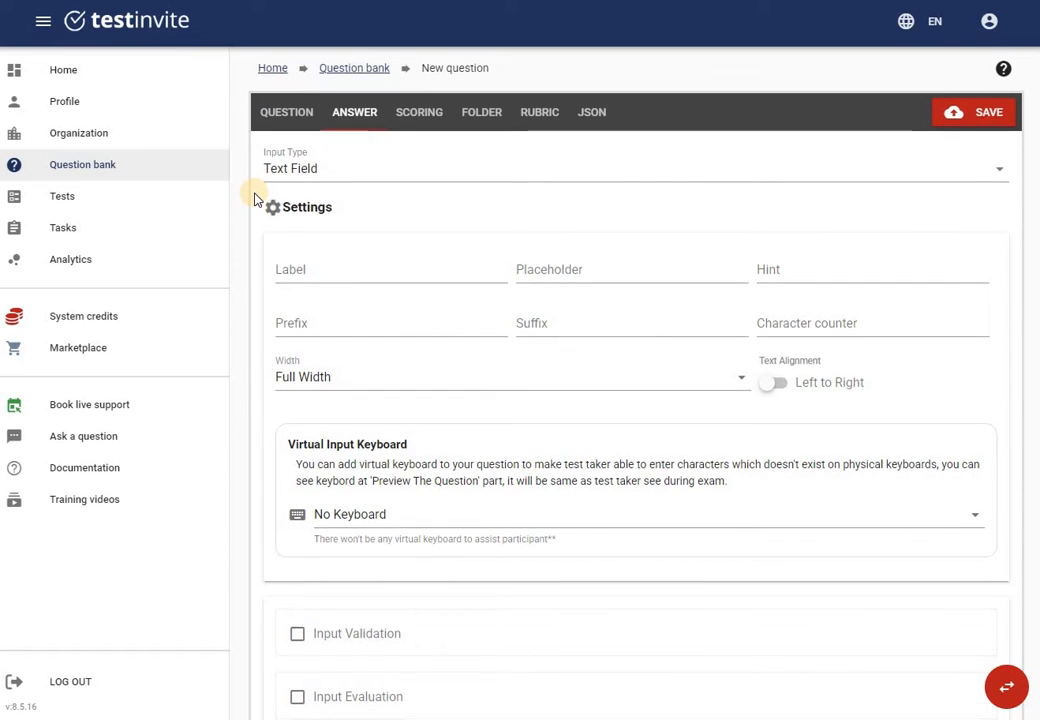
pyautogui.scroll(-3, 255, 200)
pyautogui.scroll(3, 193, 176)
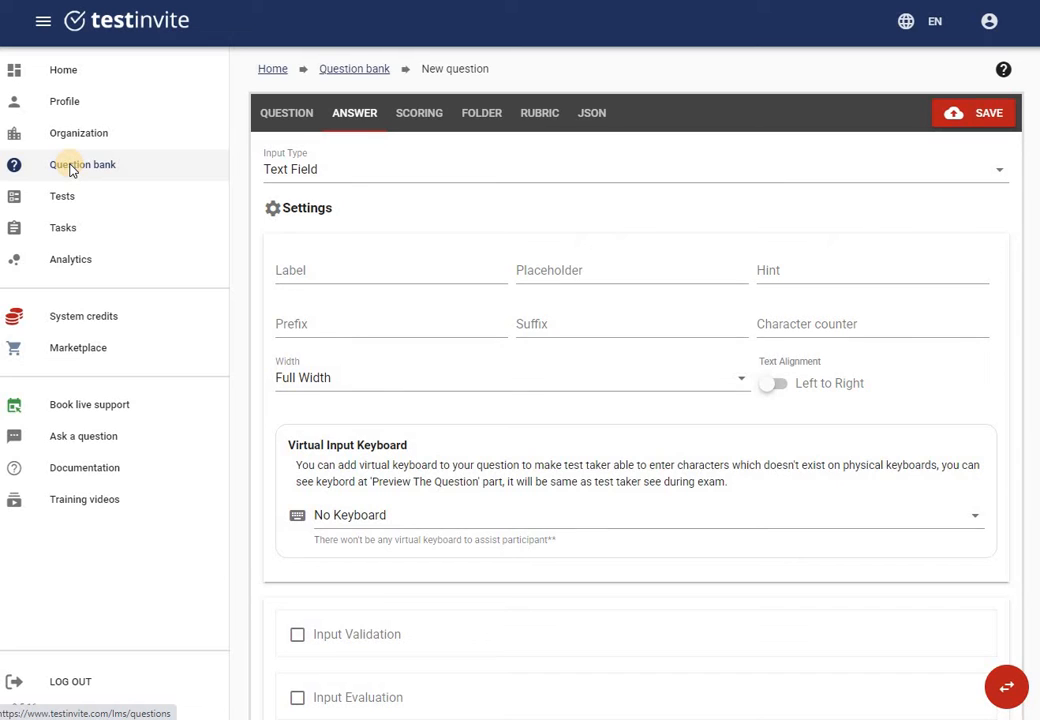
# - Create a new input question in the question bank with the text "What city is the capital of France?"
pyautogui.click(72, 168)
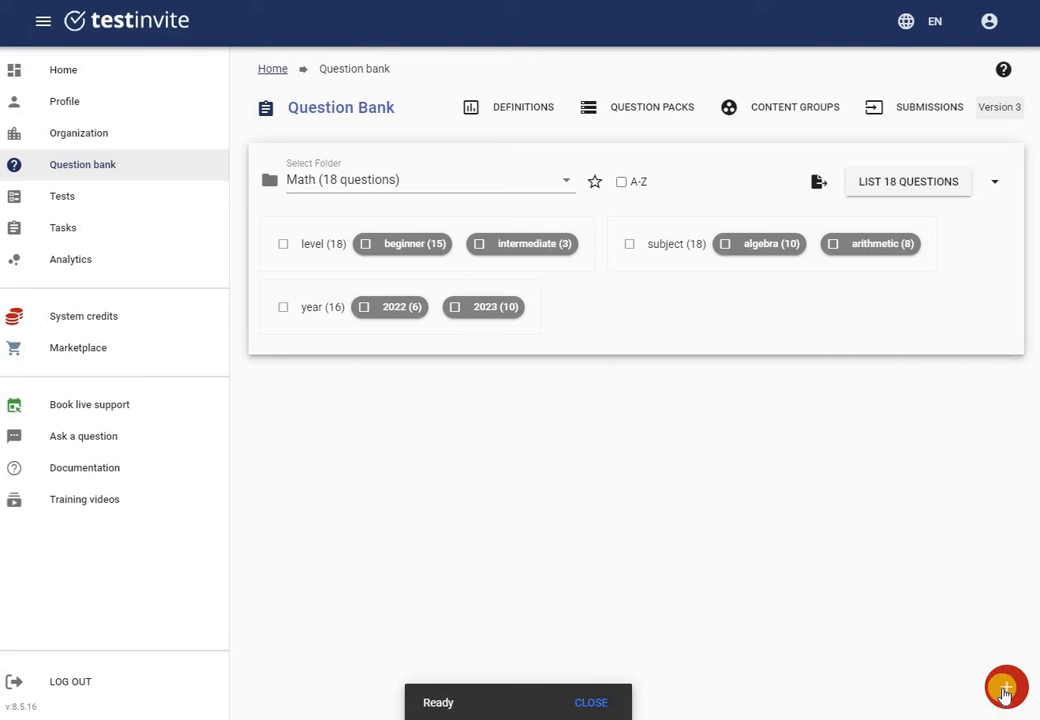
pyautogui.click(1005, 688)
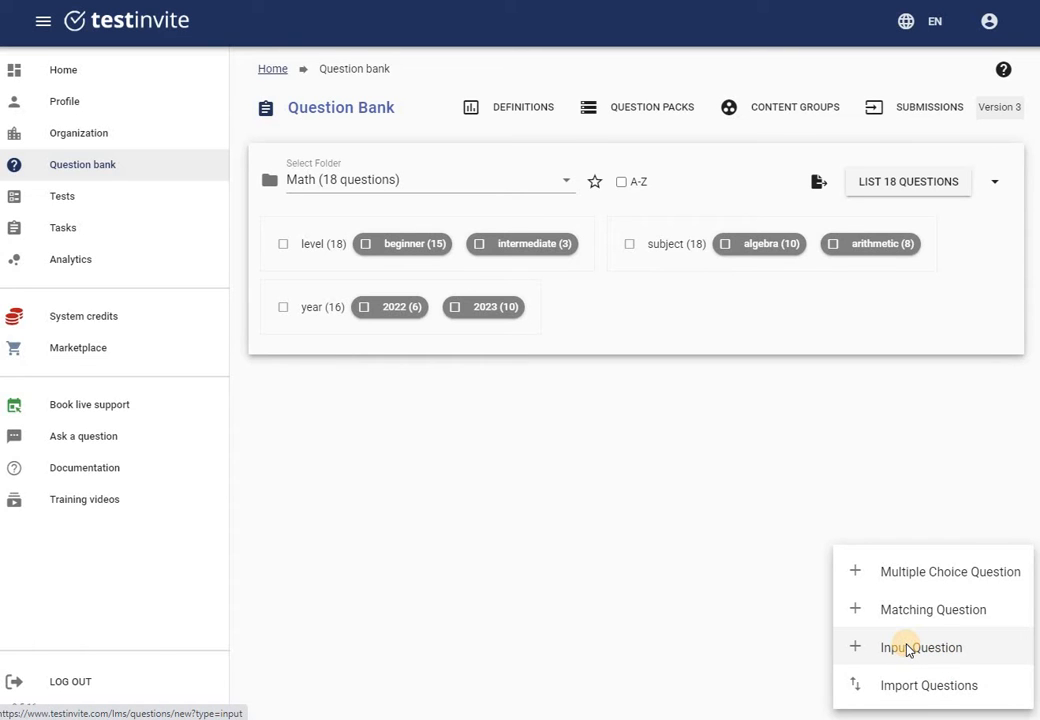
pyautogui.click(908, 648)
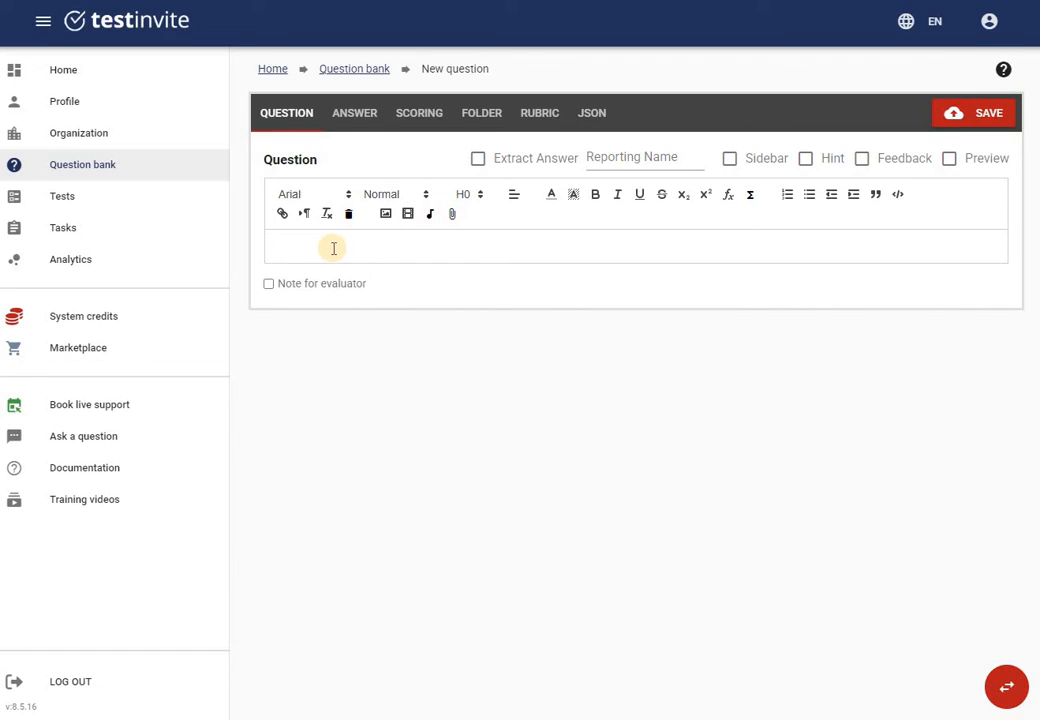
pyautogui.write('What city is the capital of France?')
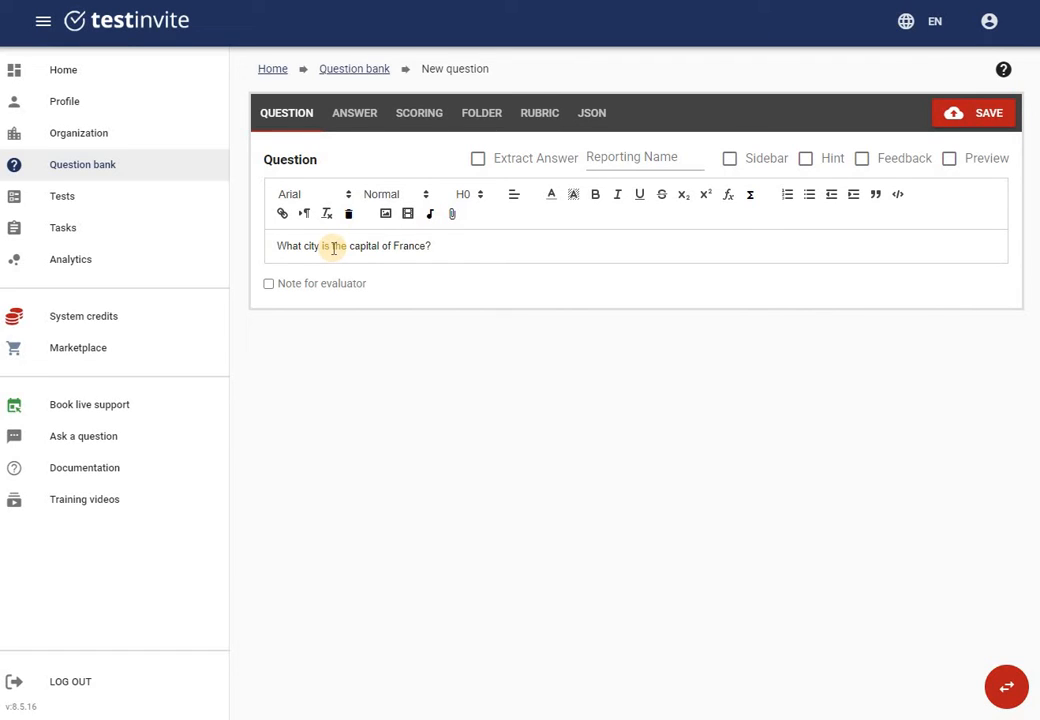
# - Review the available answer input types and choose Text Field for the question
pyautogui.click(354, 113)
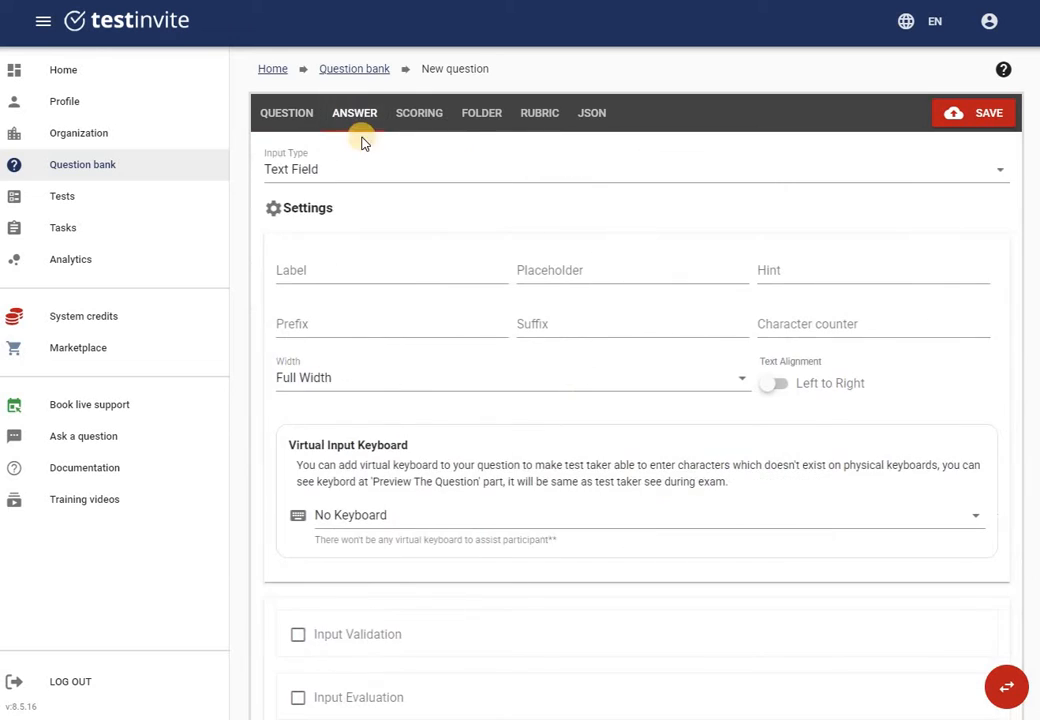
pyautogui.click(318, 177)
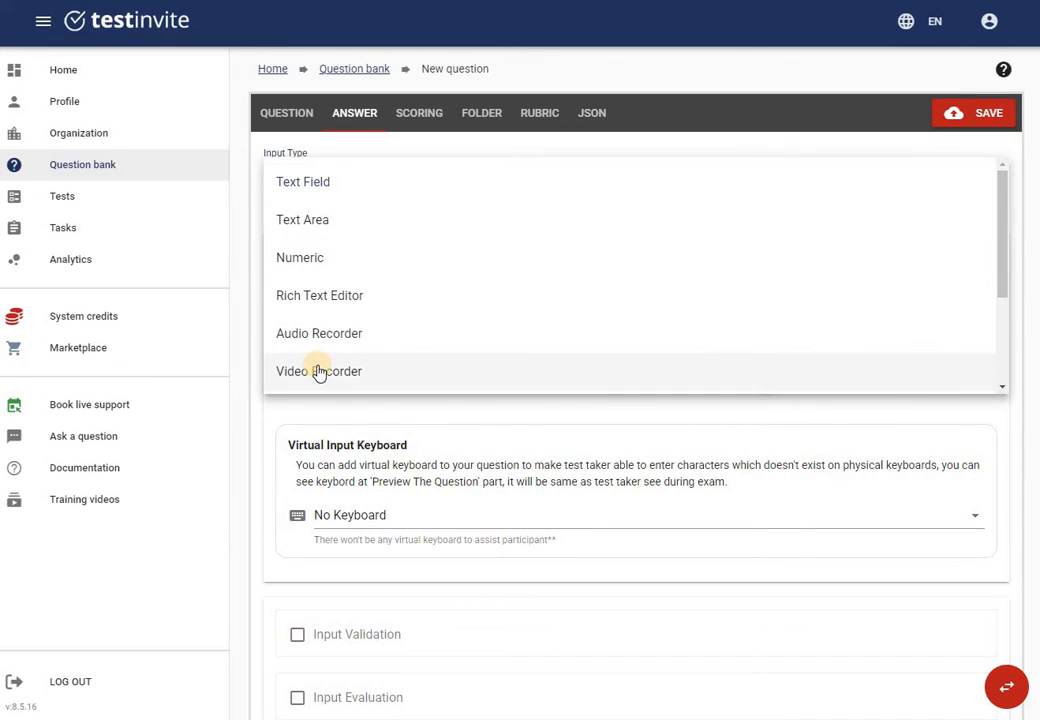
pyautogui.scroll(-1, 318, 371)
pyautogui.scroll(-1, 318, 371)
pyautogui.scroll(-1, 318, 371)
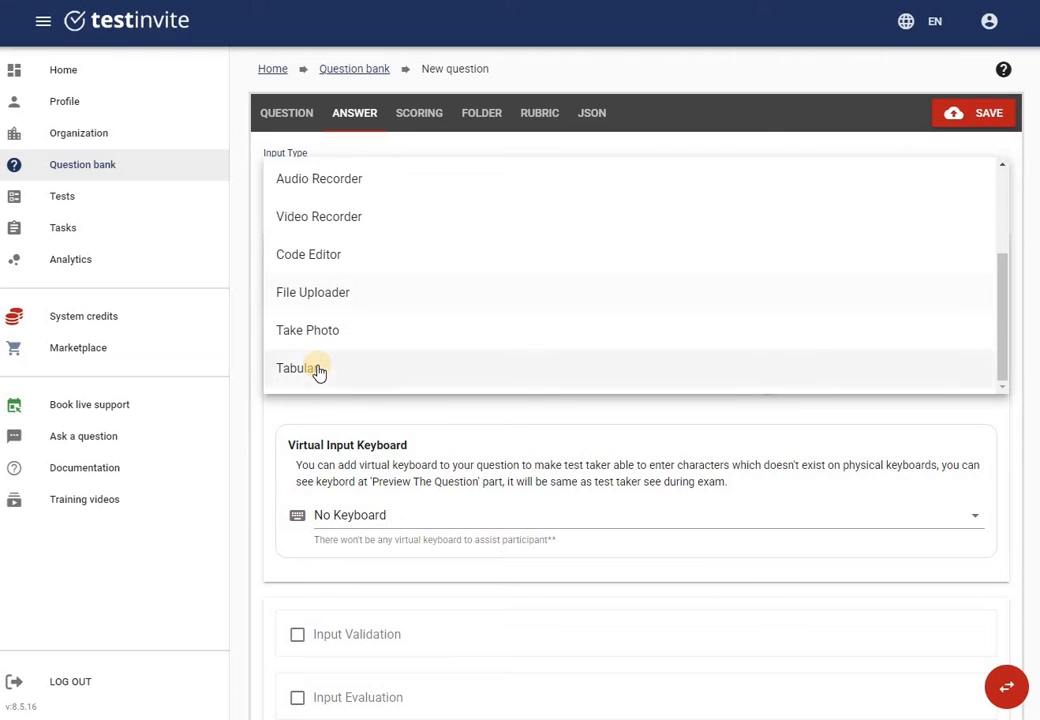
pyautogui.scroll(3, 318, 371)
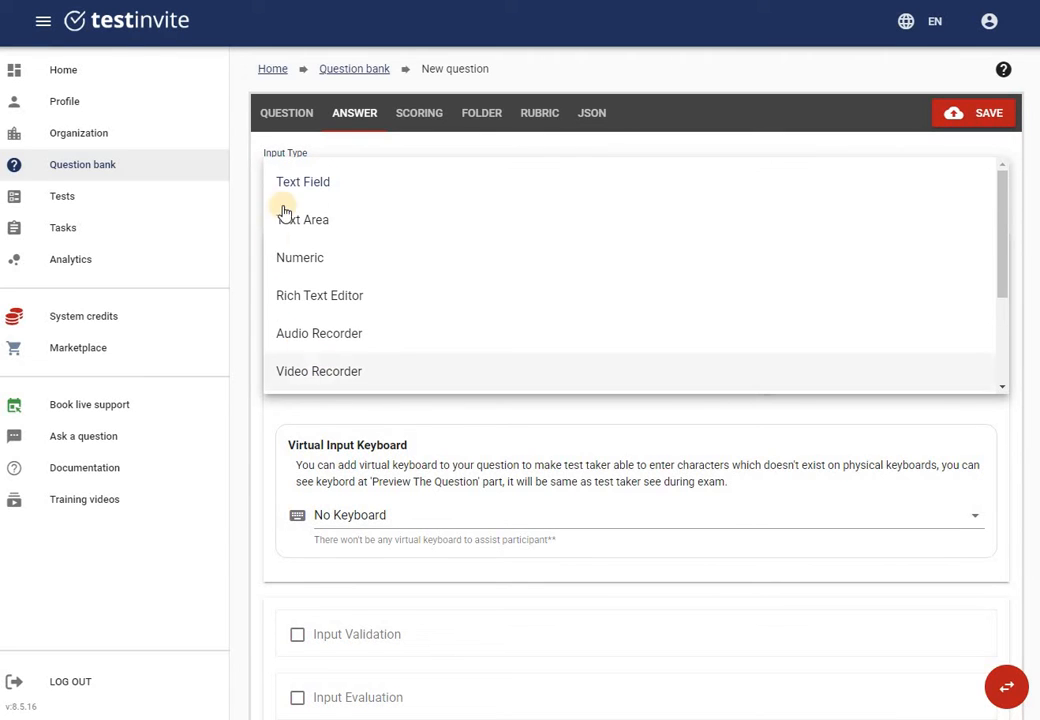
pyautogui.click(295, 195)
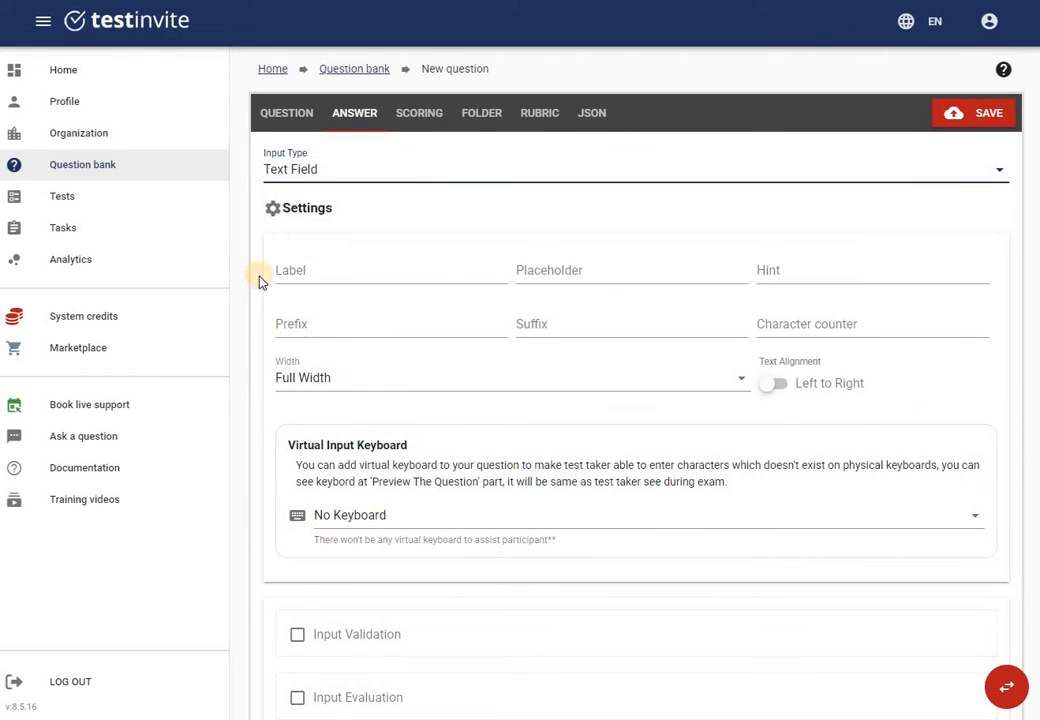
# - Set the virtual input keyboard to Language Keyboard and try it by entering "hello" in the question preview
pyautogui.scroll(-1, 347, 363)
pyautogui.click(346, 358)
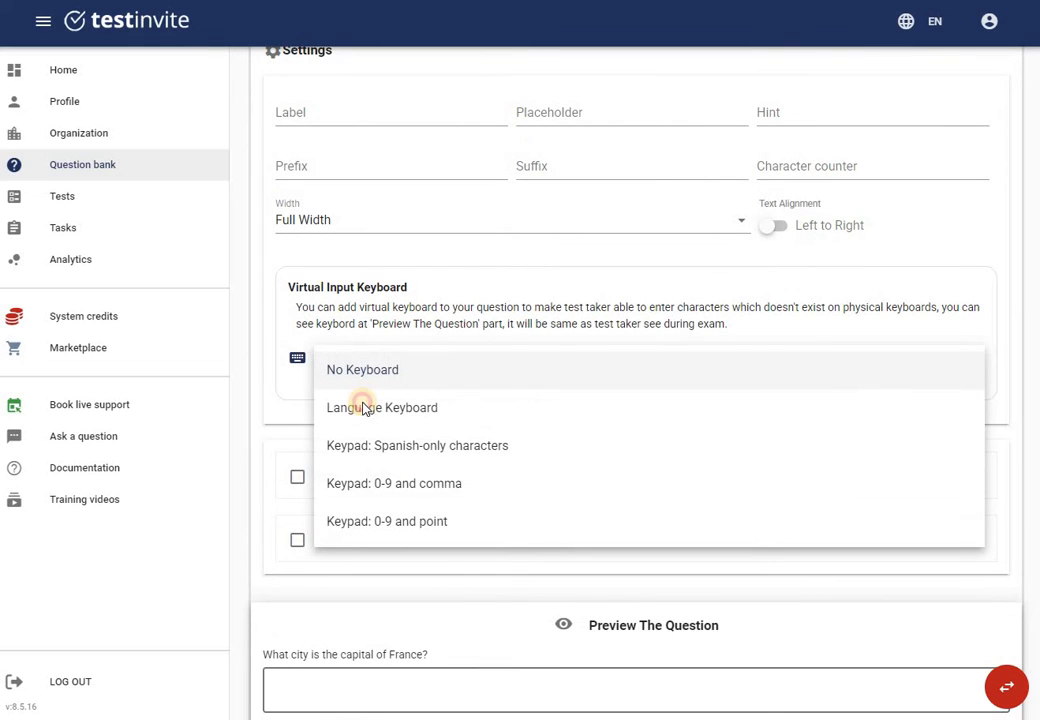
pyautogui.click(338, 405)
pyautogui.scroll(-4, 310, 380)
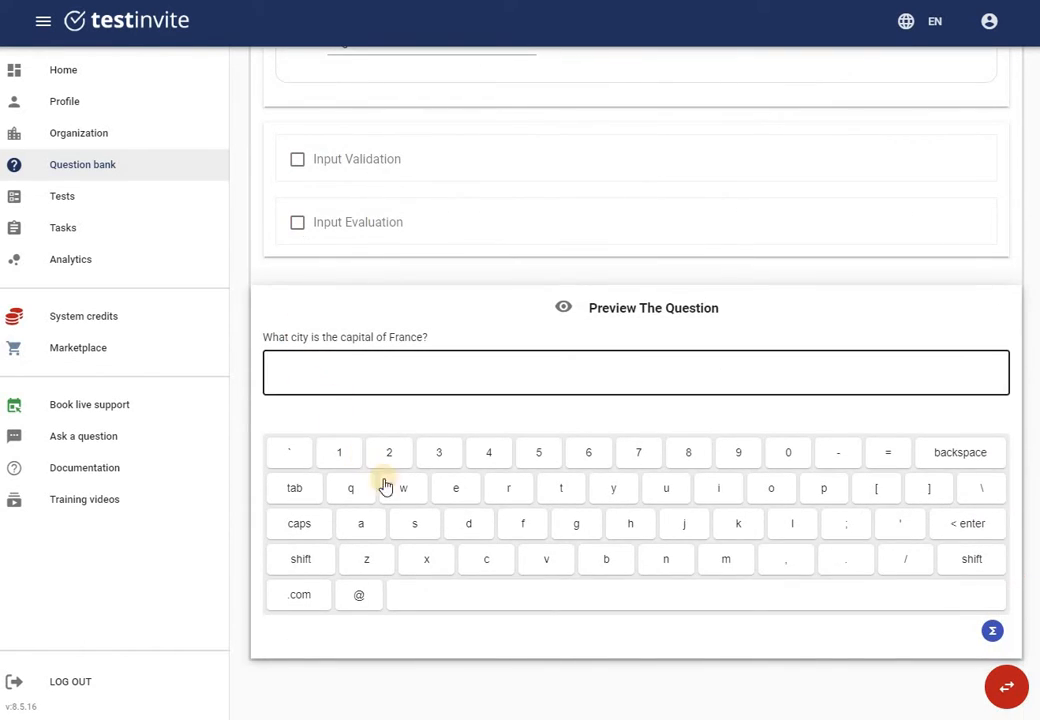
pyautogui.click(630, 523)
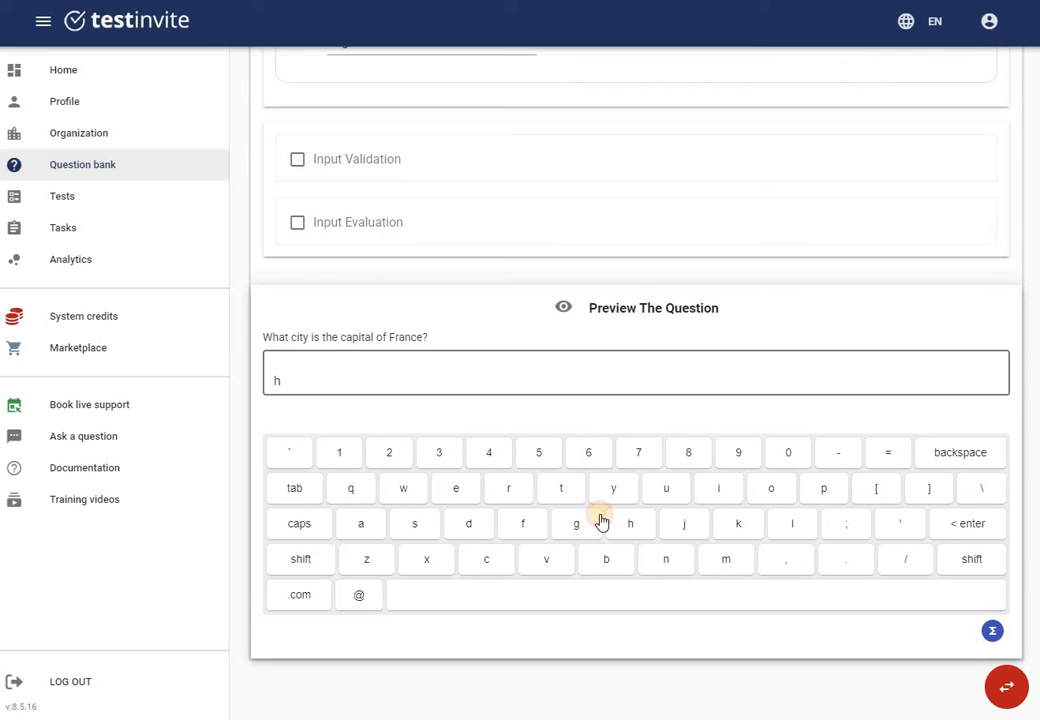
pyautogui.click(456, 488)
pyautogui.click(792, 523)
pyautogui.click(771, 488)
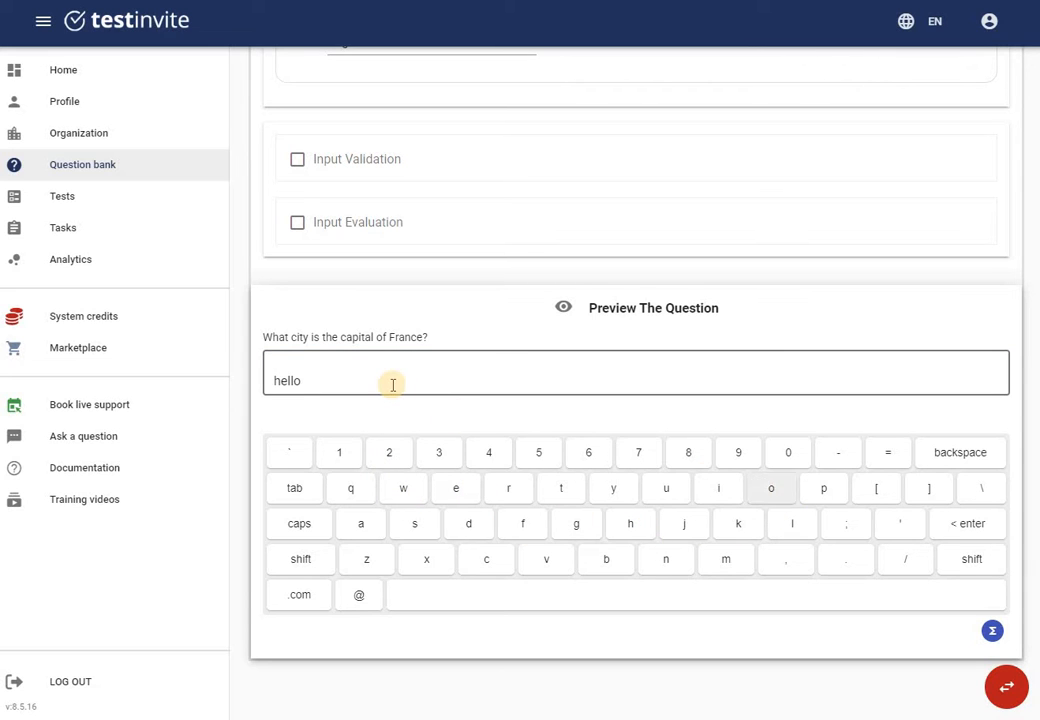
# - Switch the virtual input keyboard to "Keypad: 0-9 and comma" and try its 2 and 3 keys in the preview
pyautogui.scroll(1, 392, 385)
pyautogui.scroll(2, 391, 385)
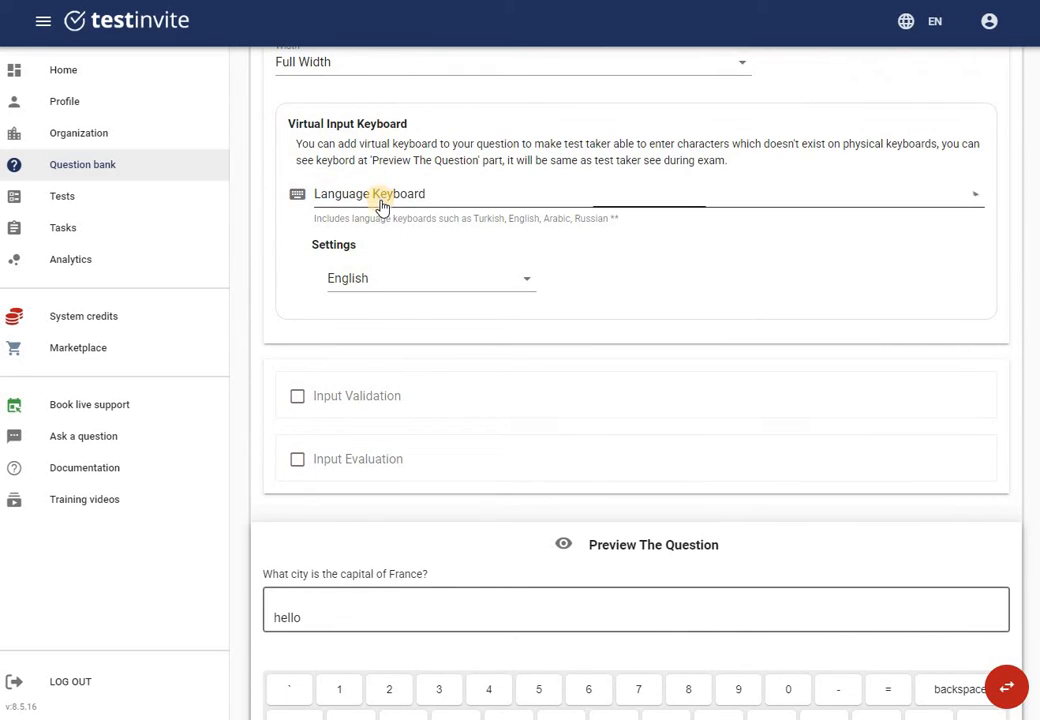
pyautogui.click(382, 204)
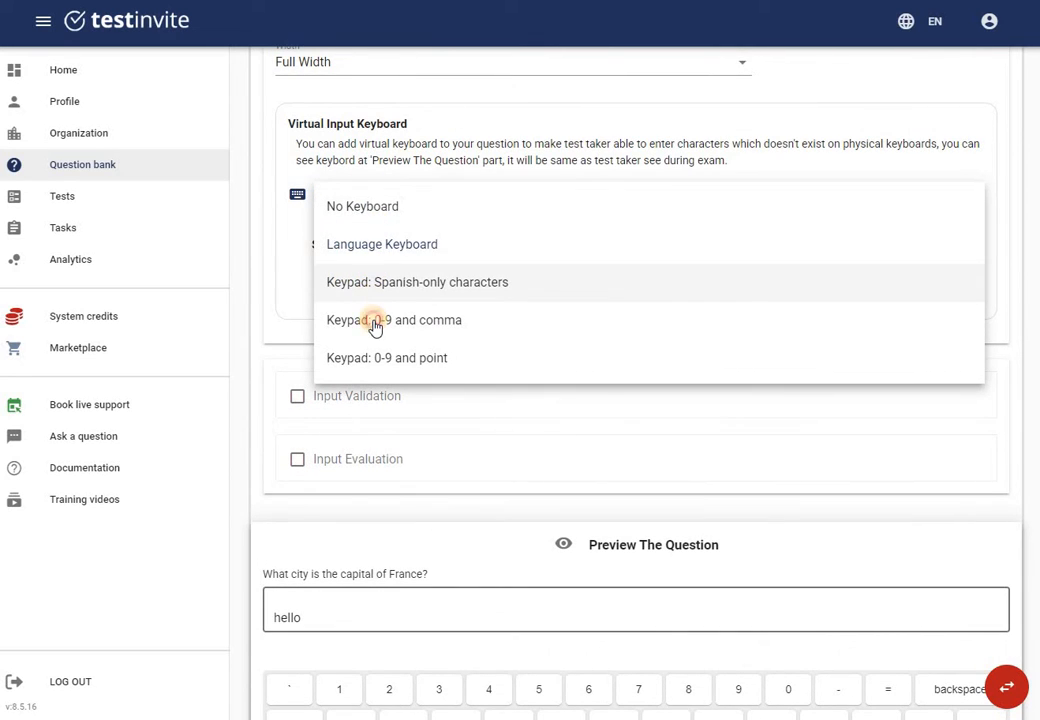
pyautogui.click(374, 324)
pyautogui.scroll(-1, 355, 571)
pyautogui.click(352, 552)
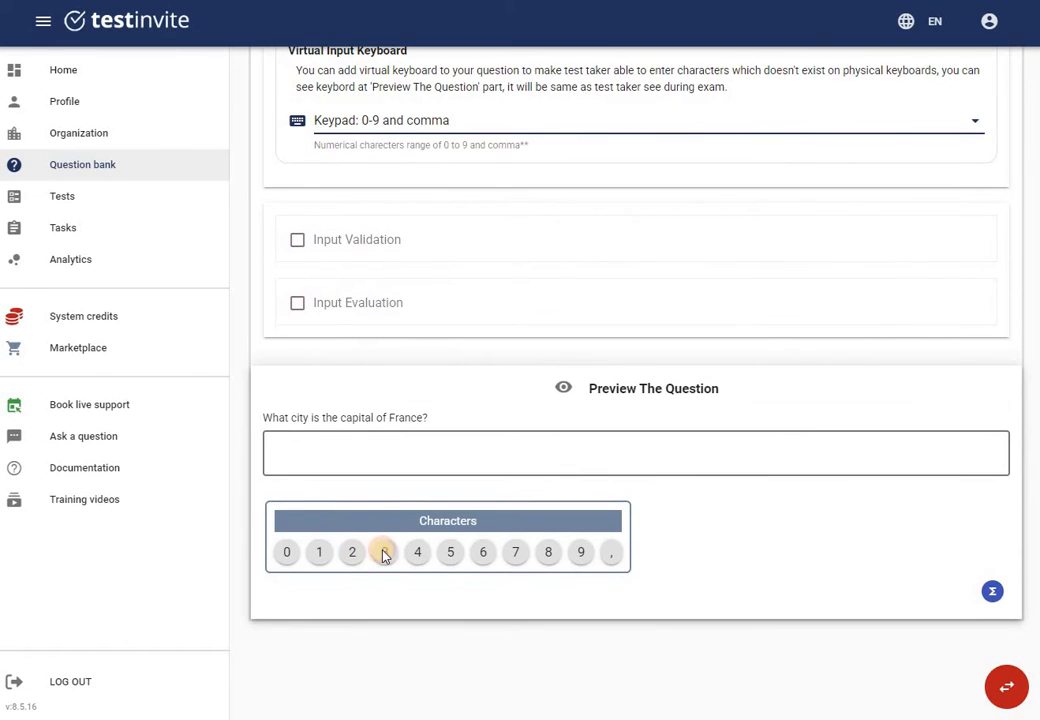
pyautogui.click(385, 552)
# - Set the virtual input keyboard to No Keyboard
pyautogui.scroll(3, 339, 239)
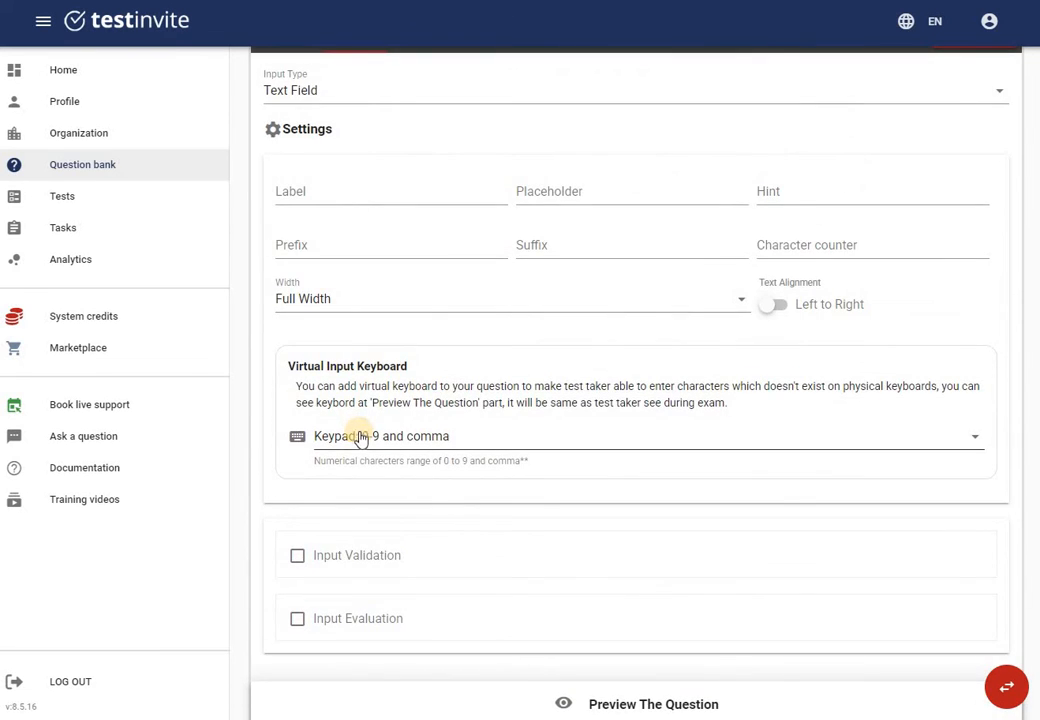
pyautogui.click(360, 437)
pyautogui.click(360, 448)
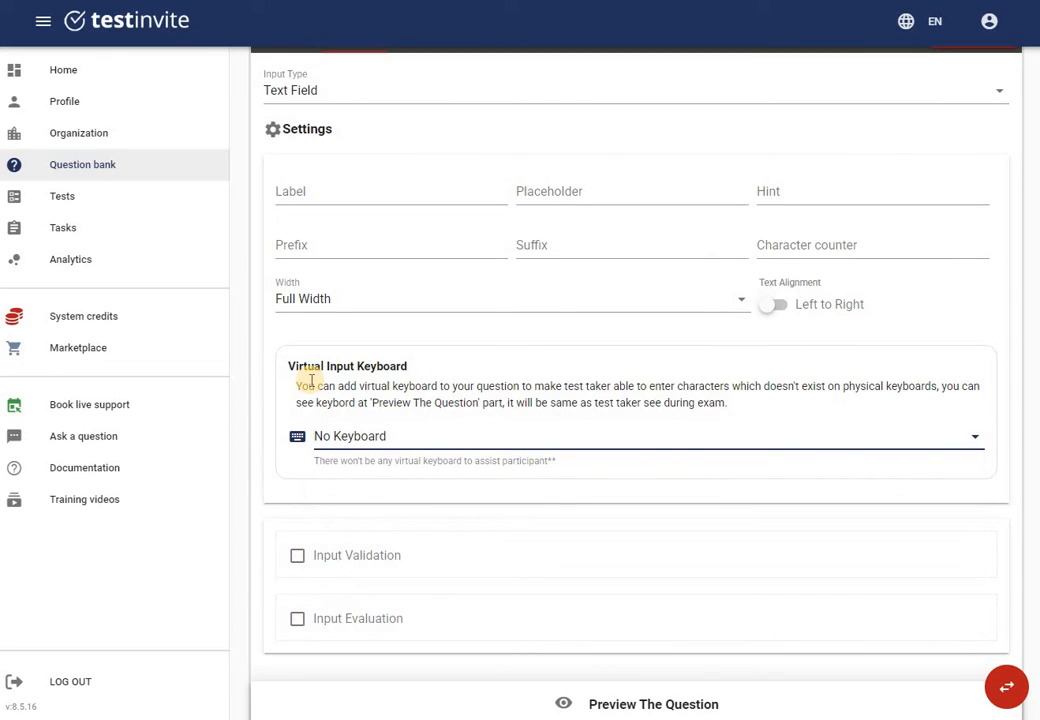
# - Enable input evaluation and add an Equal text rule with the value "Paris"
pyautogui.scroll(-3, 312, 382)
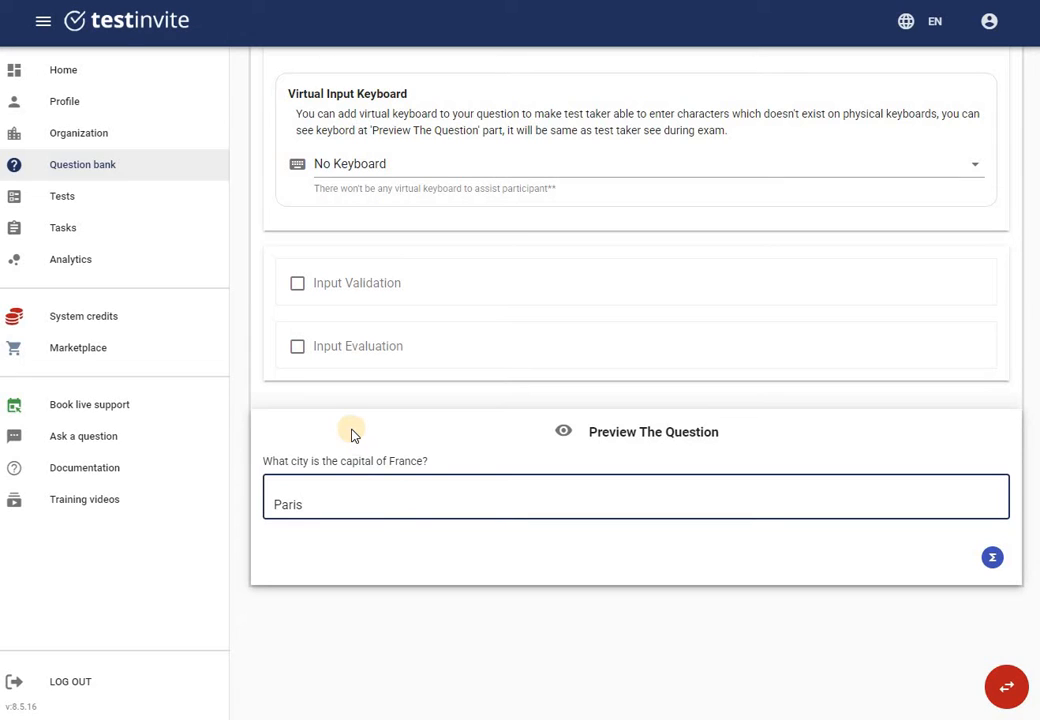
pyautogui.click(297, 350)
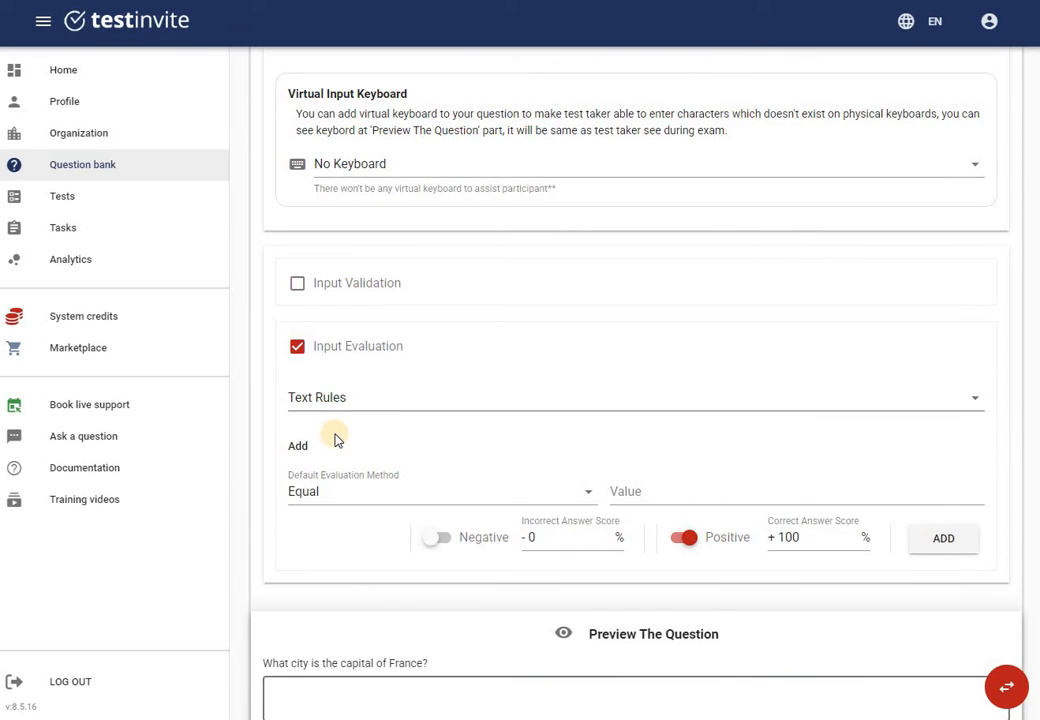
pyautogui.scroll(-1, 475, 435)
pyautogui.click(642, 424)
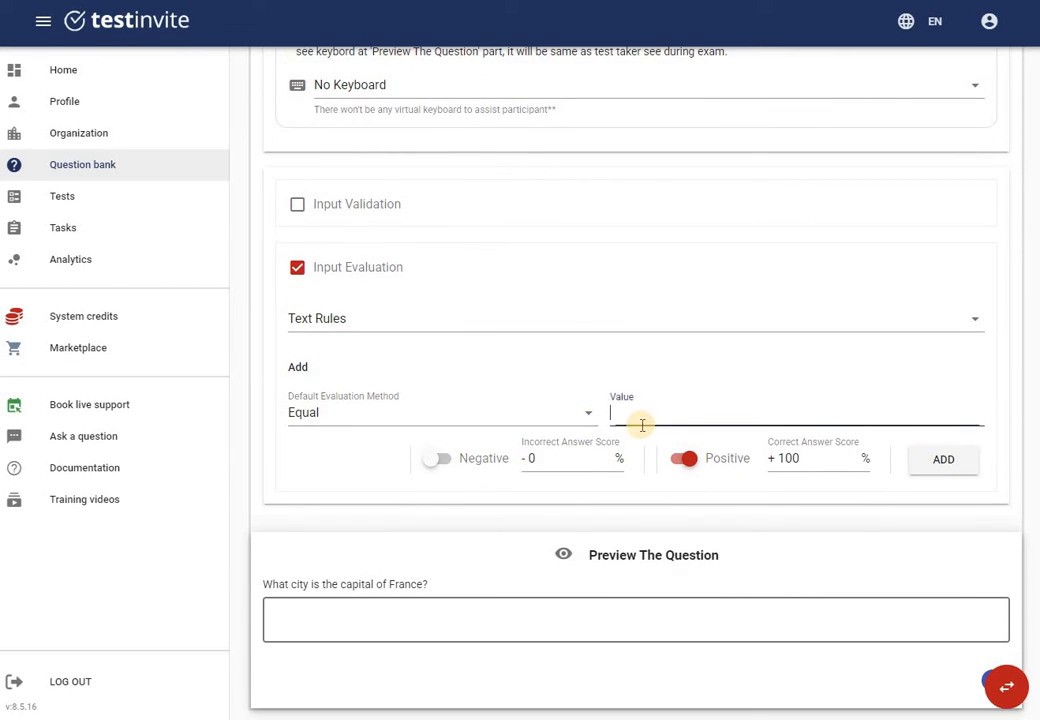
pyautogui.write('Paris')
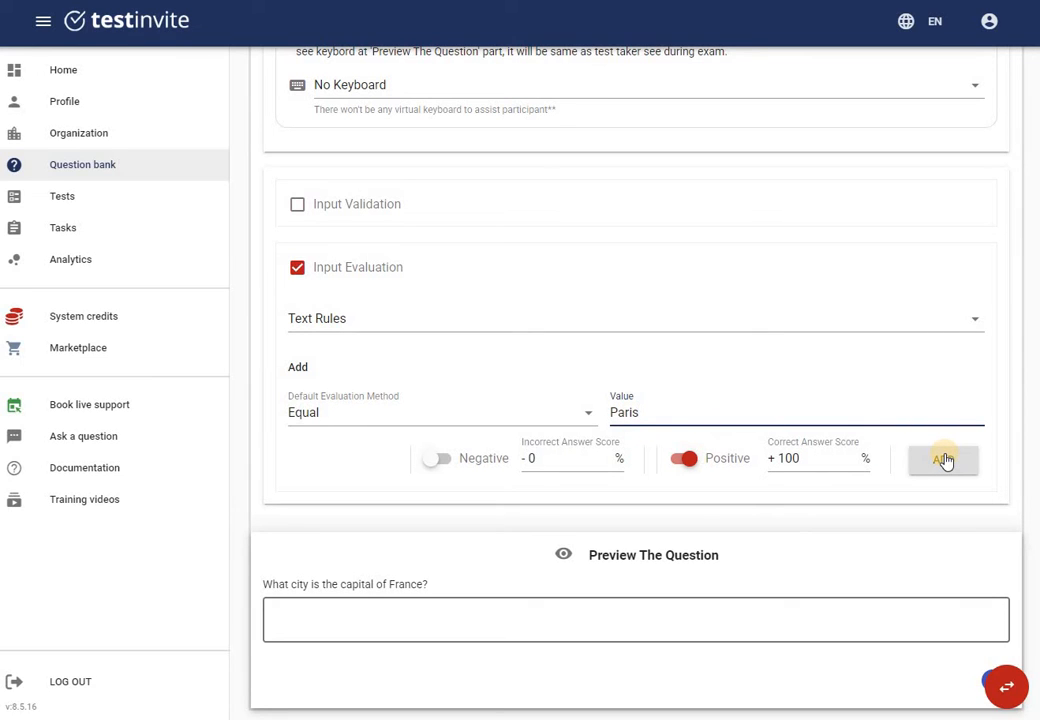
pyautogui.click(945, 460)
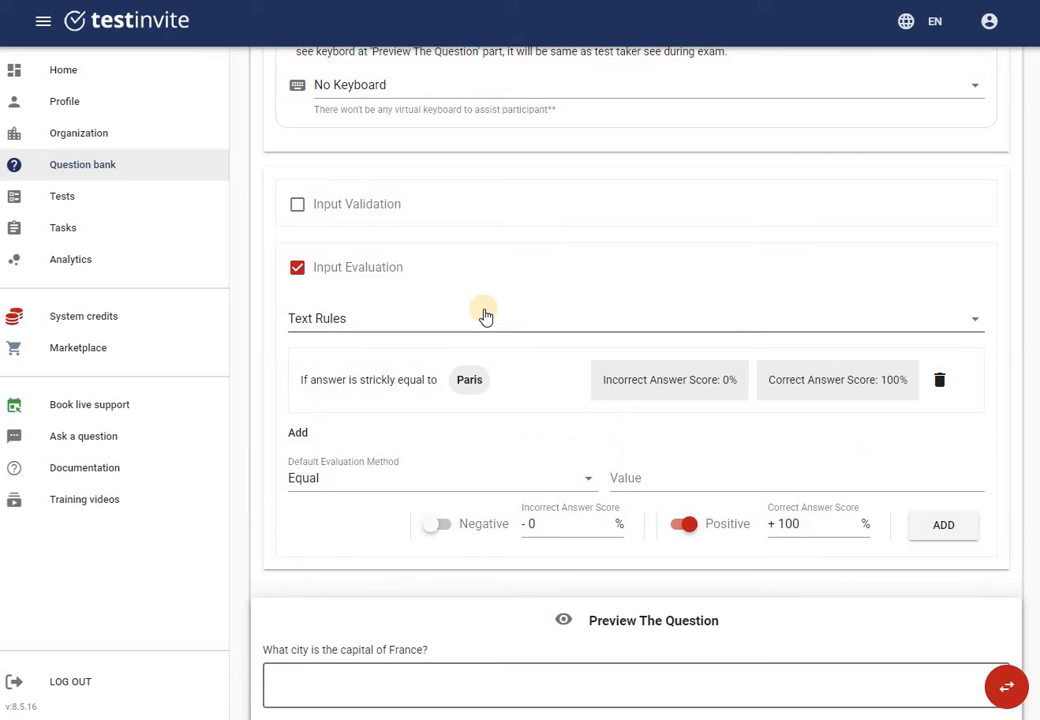
# - Turn on input validation to show its rule options, and turn it off again
pyautogui.scroll(1, 480, 310)
pyautogui.scroll(3, 475, 307)
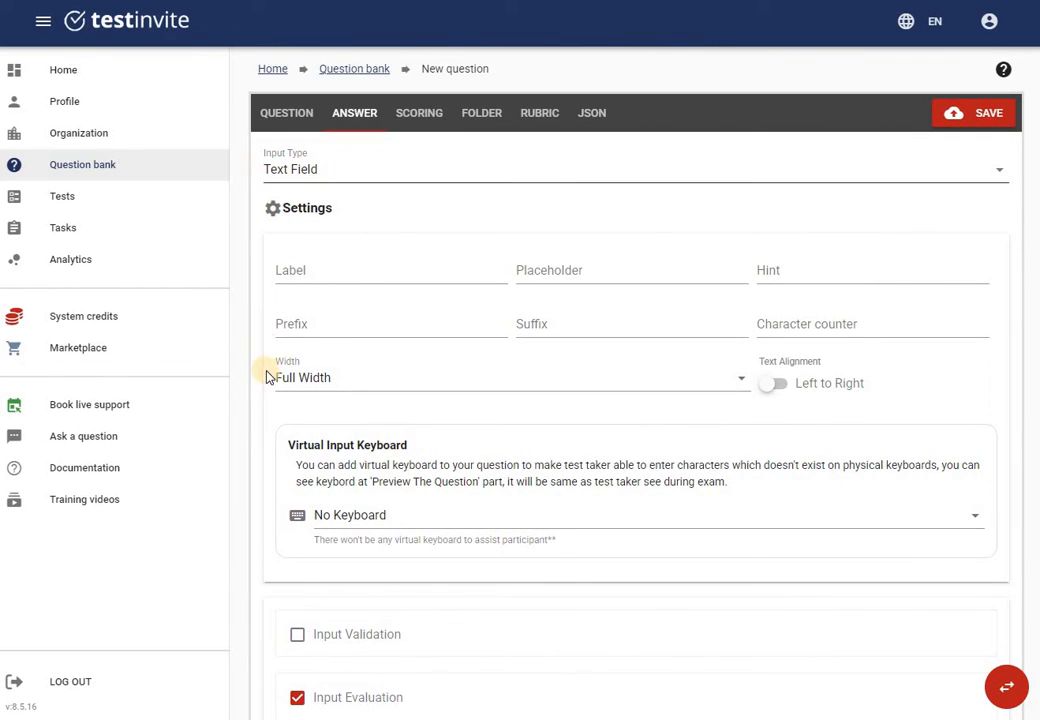
pyautogui.scroll(-4, 265, 432)
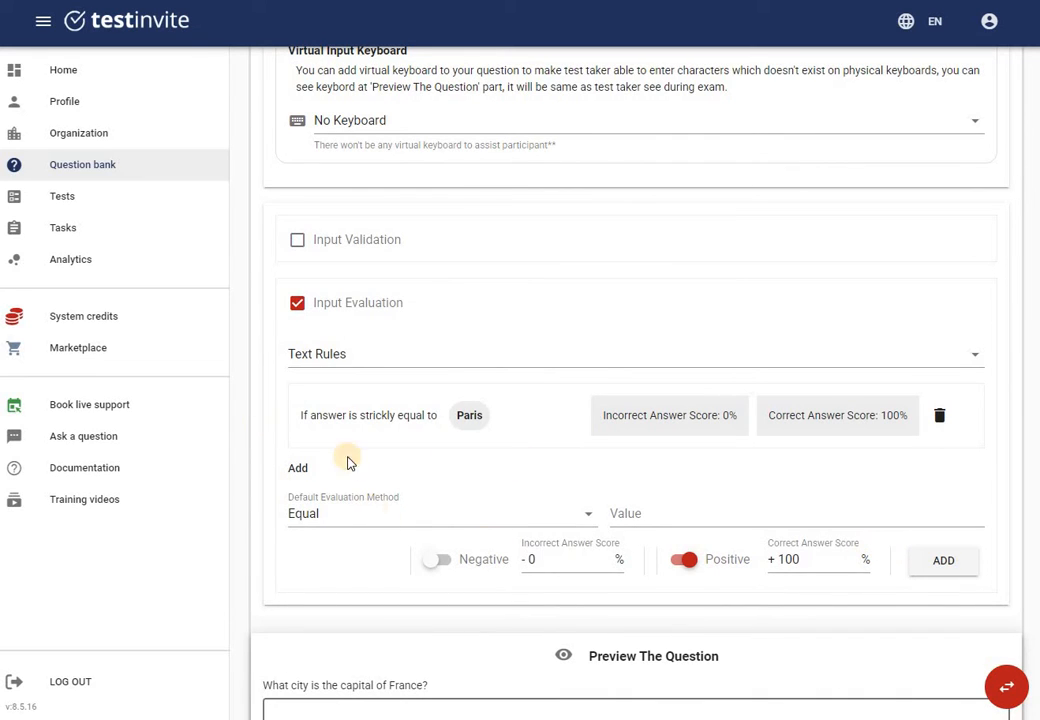
pyautogui.click(349, 245)
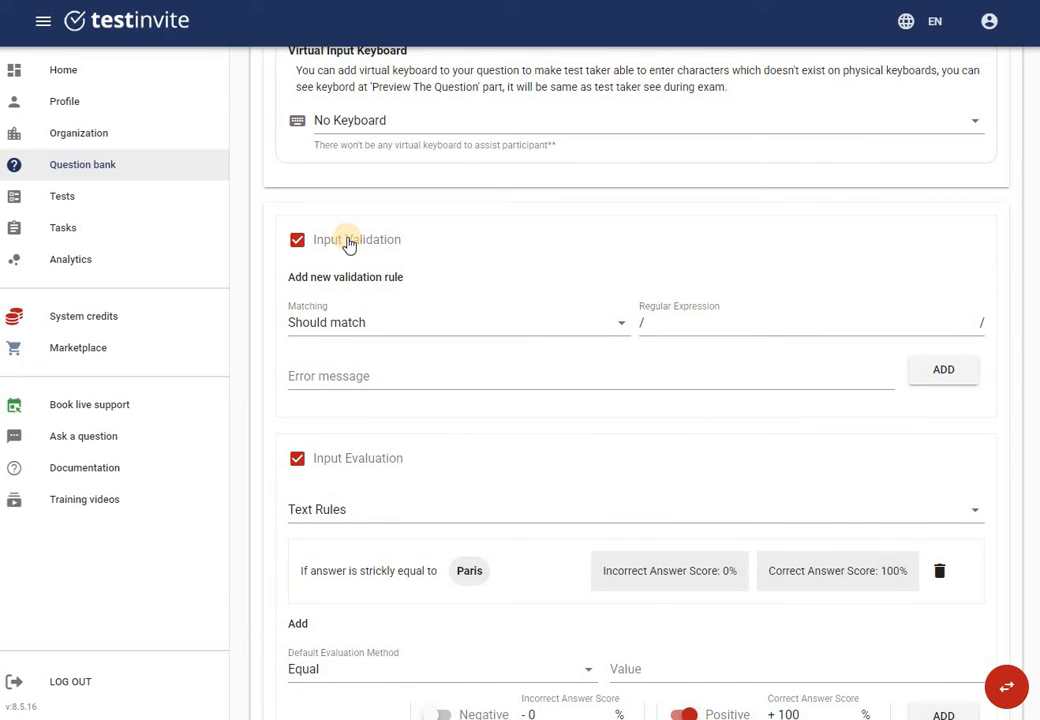
pyautogui.click(335, 243)
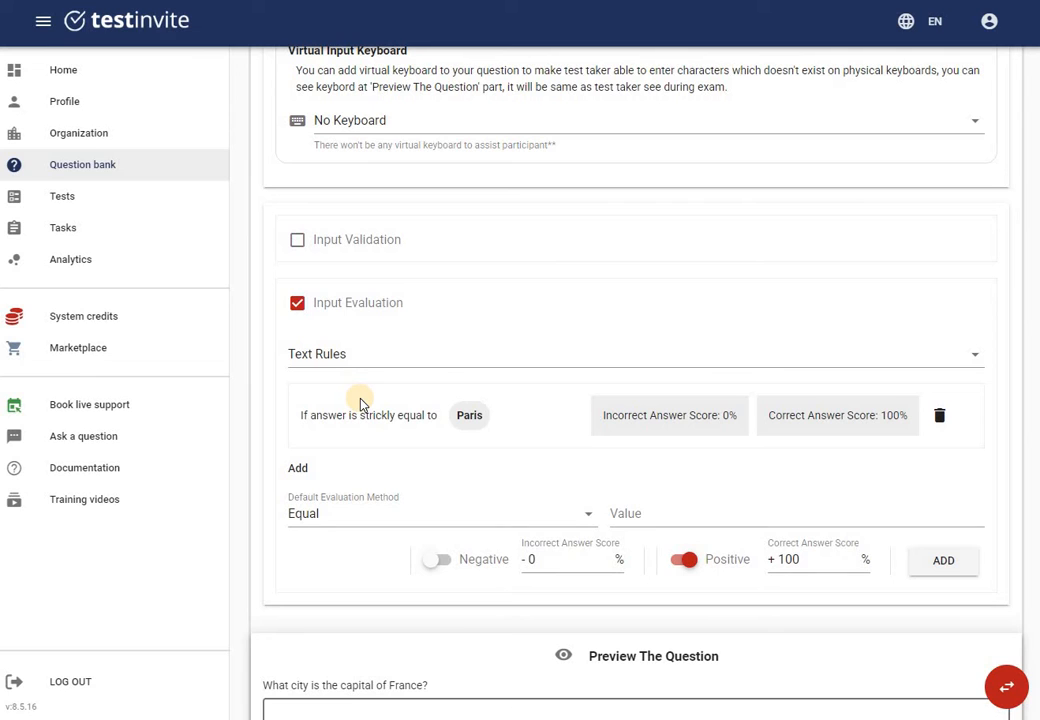
# - Answer the previewed question with "Paris" and check its score preview
pyautogui.scroll(-2, 344, 467)
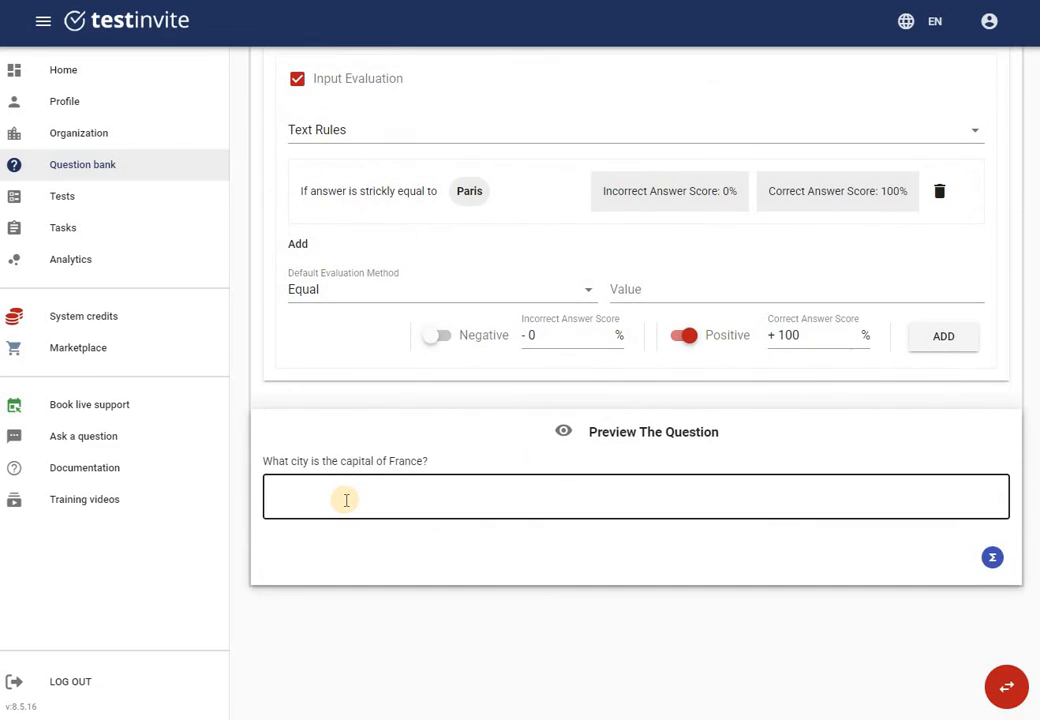
pyautogui.click(346, 500)
pyautogui.write('Paris')
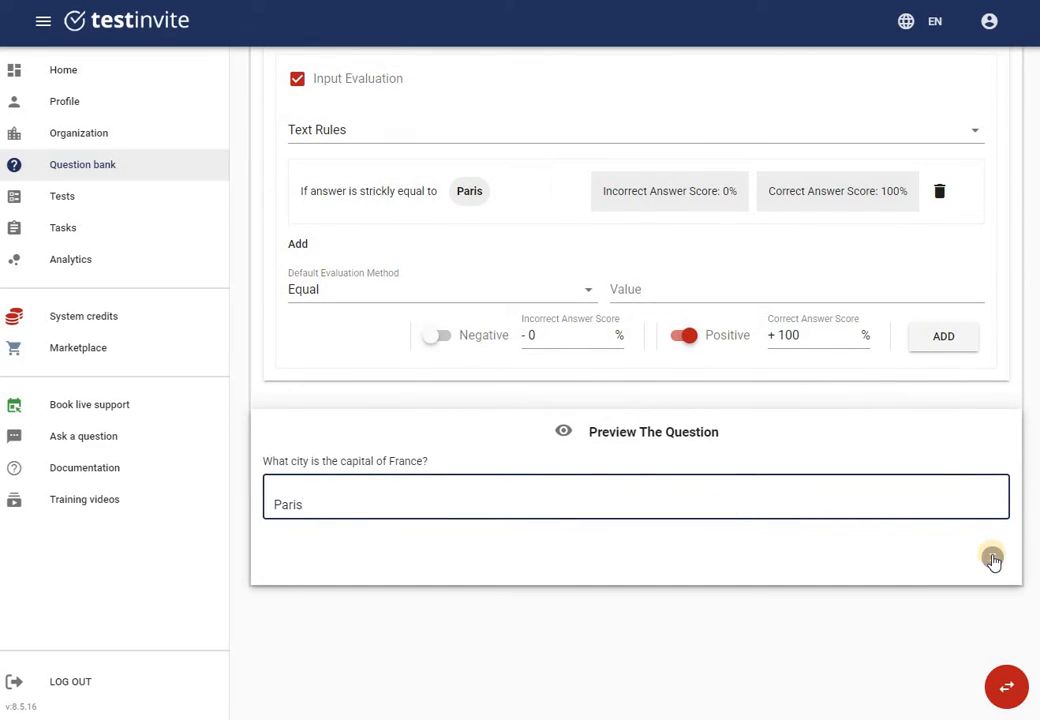
pyautogui.click(992, 558)
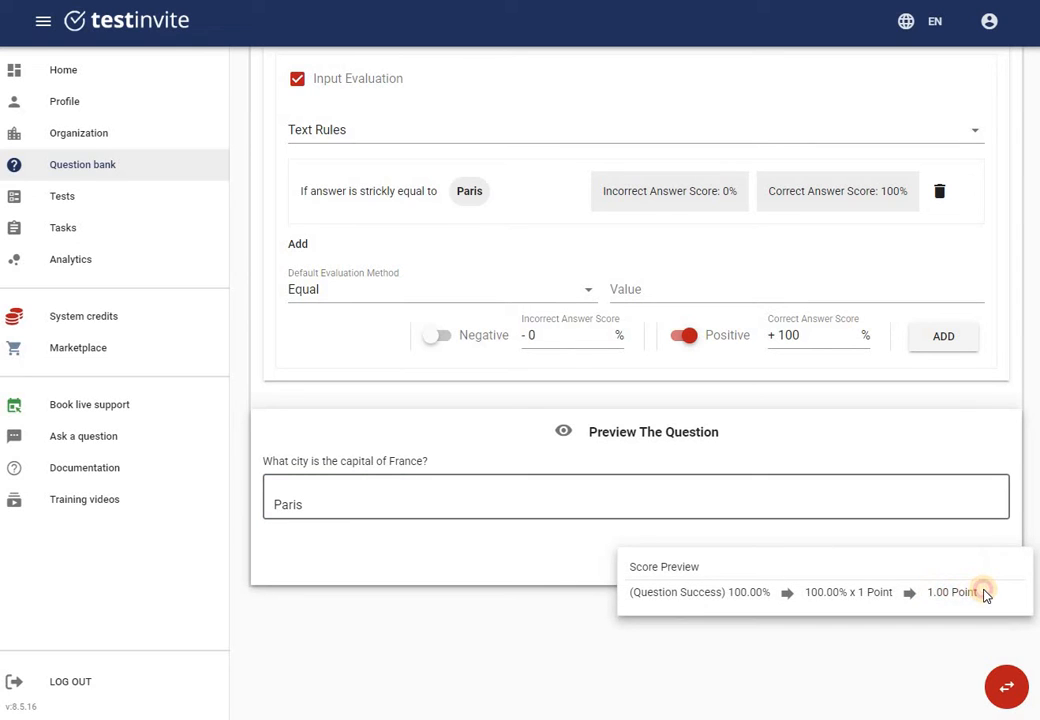
pyautogui.moveTo(984, 593); pyautogui.dragTo(880, 592)
pyautogui.click(476, 555)
# - Change the answer's input type to Text Area and place the cursor in the preview's answer box
pyautogui.scroll(5, 475, 546)
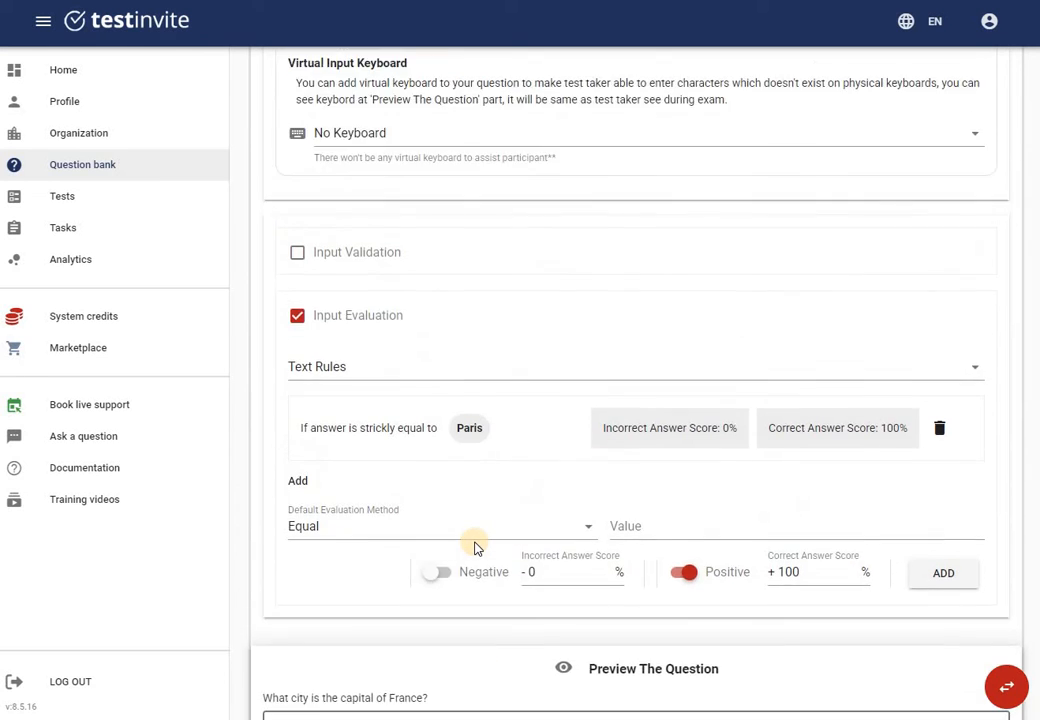
pyautogui.scroll(2, 475, 546)
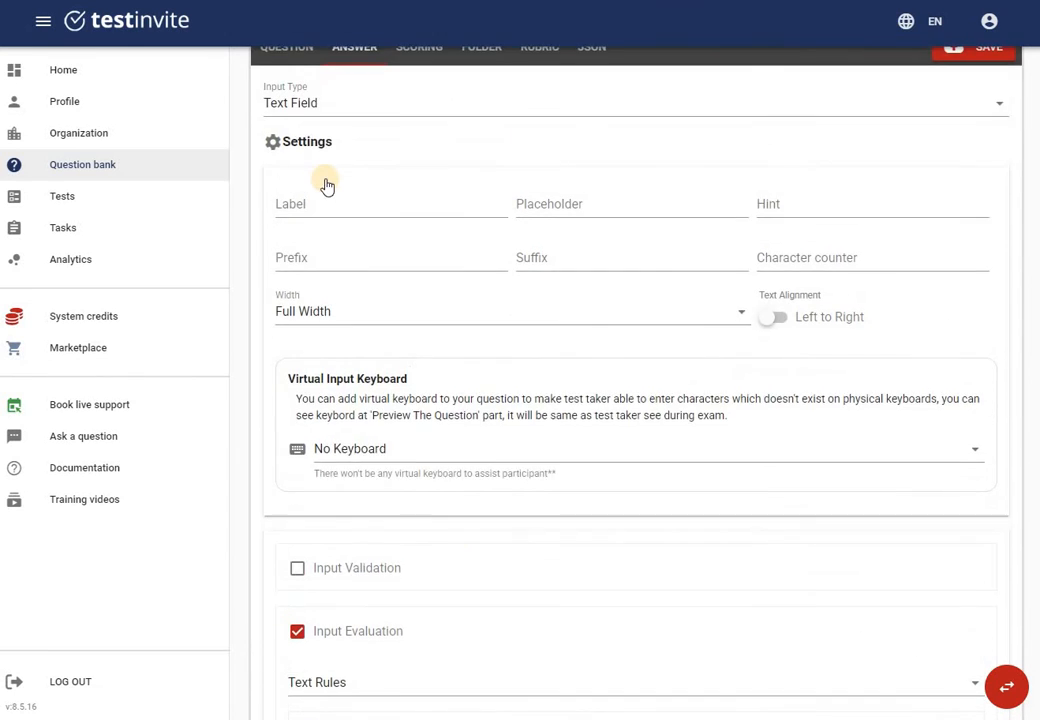
pyautogui.click(323, 222)
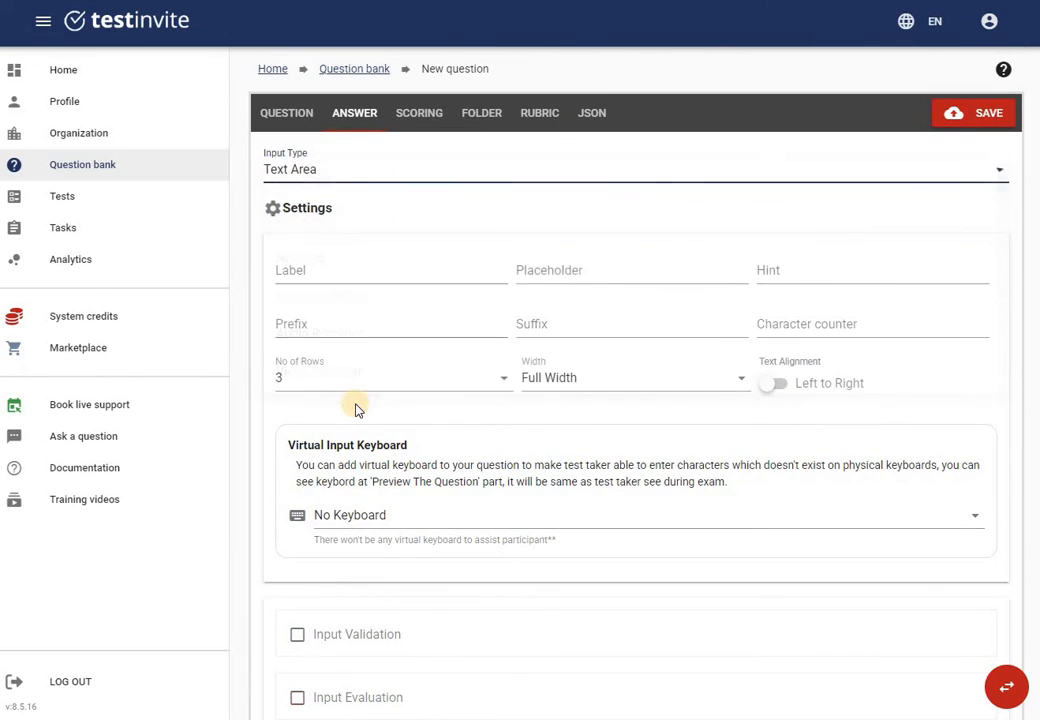
pyautogui.scroll(-4, 359, 465)
pyautogui.click(359, 465)
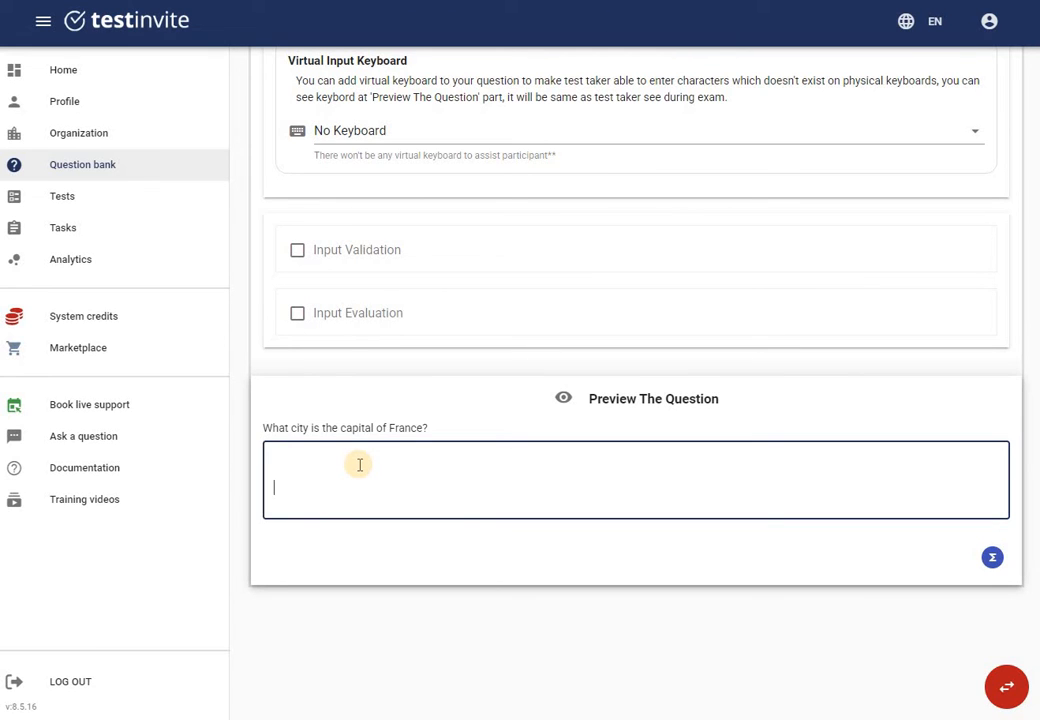
# - Change the answer's input type to Numeric
pyautogui.scroll(4, 360, 465)
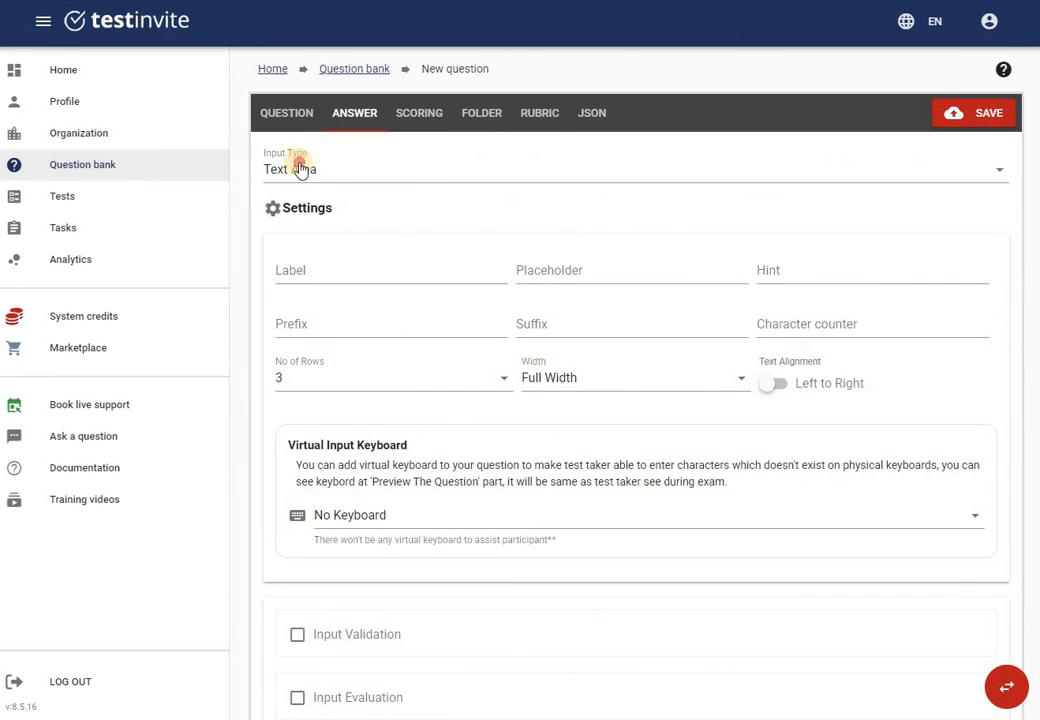
pyautogui.click(300, 175)
pyautogui.click(312, 258)
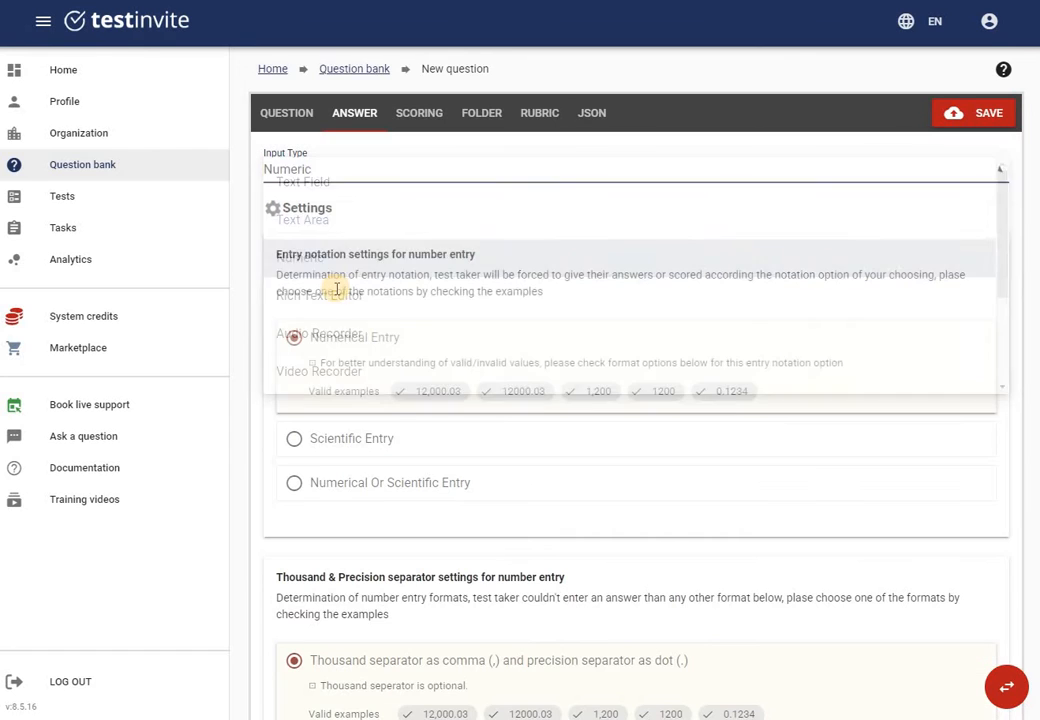
# - Choose the number format with dot as thousand separator and comma as precision separator, and set Max. Precision Digit to 2
pyautogui.scroll(-3, 339, 220)
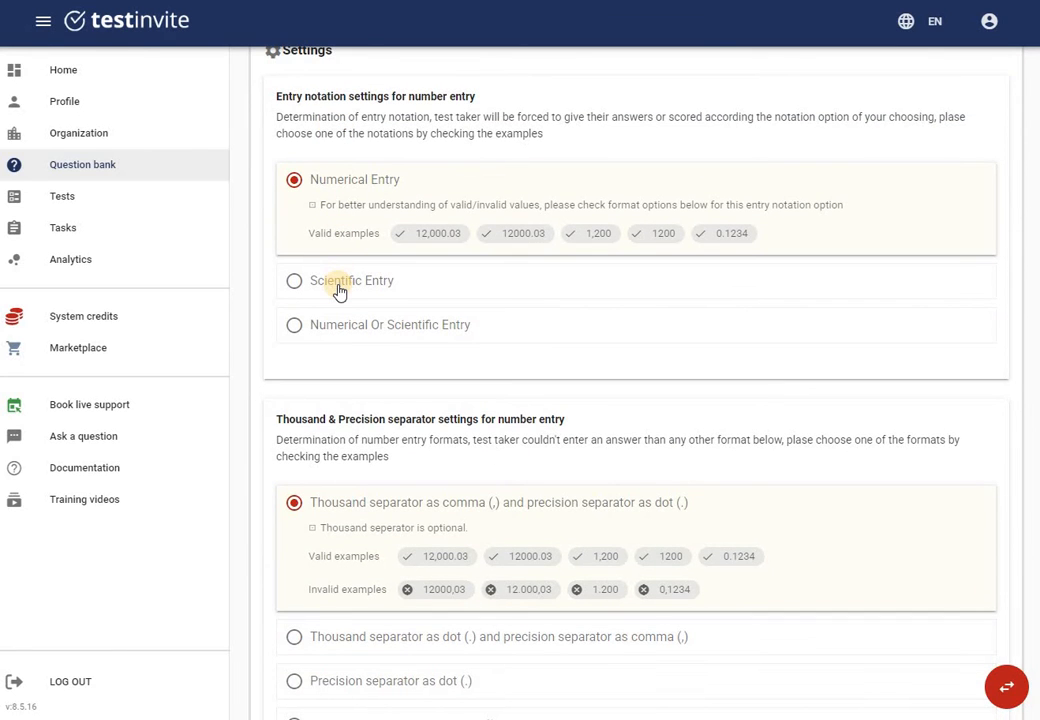
pyautogui.scroll(-1, 325, 434)
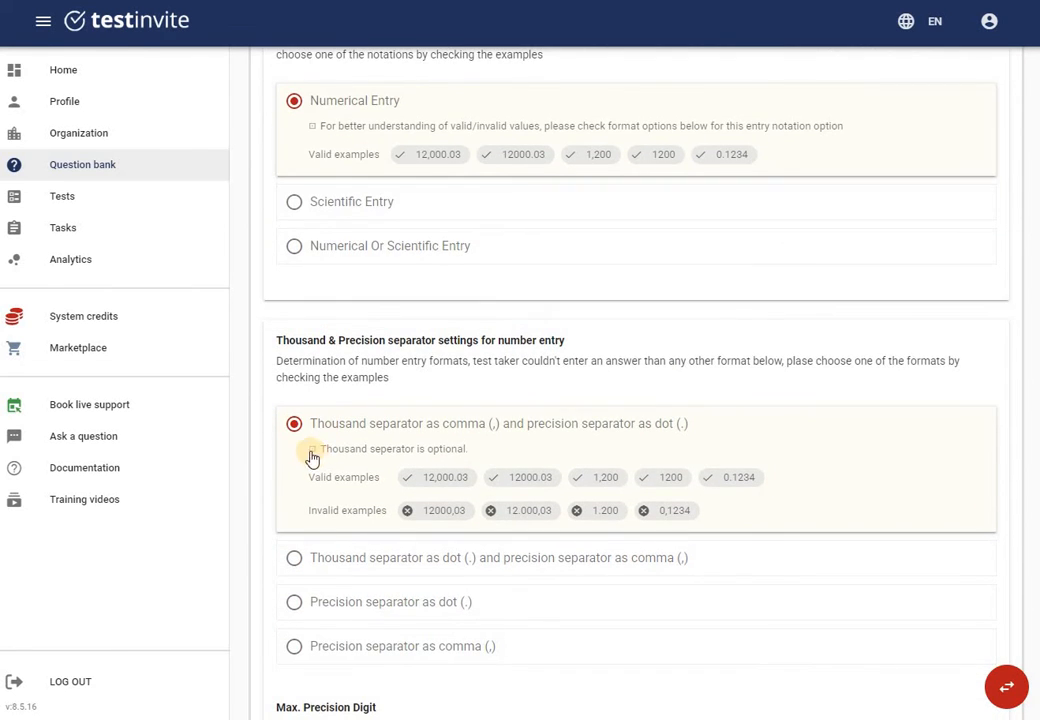
pyautogui.scroll(-2, 312, 457)
pyautogui.click(294, 404)
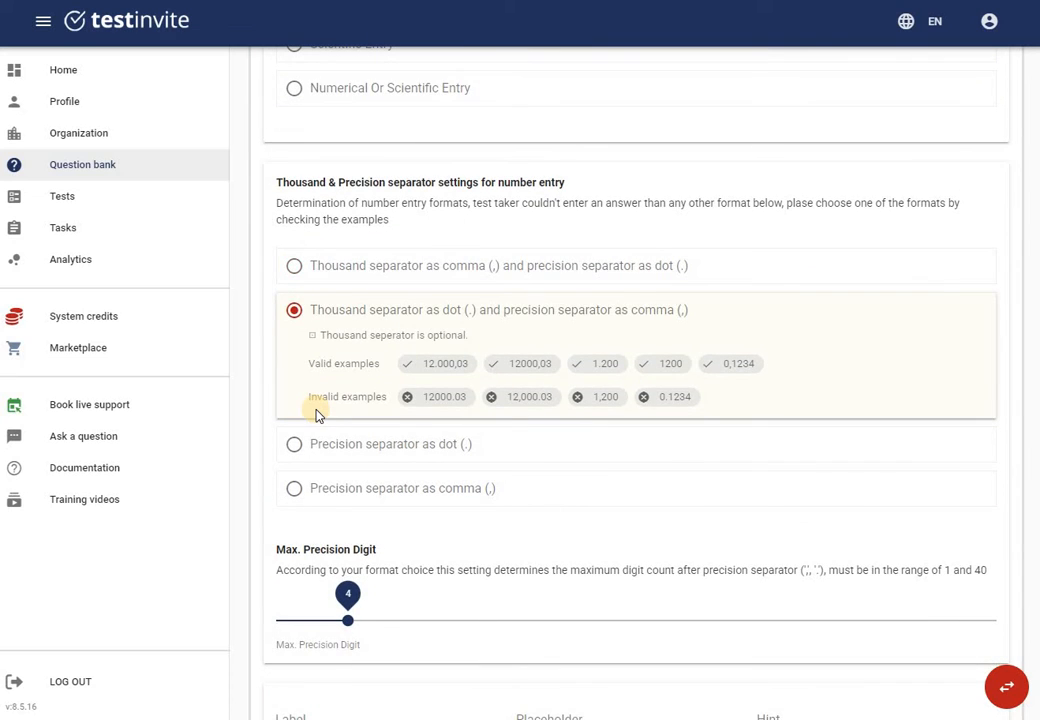
pyautogui.scroll(-3, 320, 410)
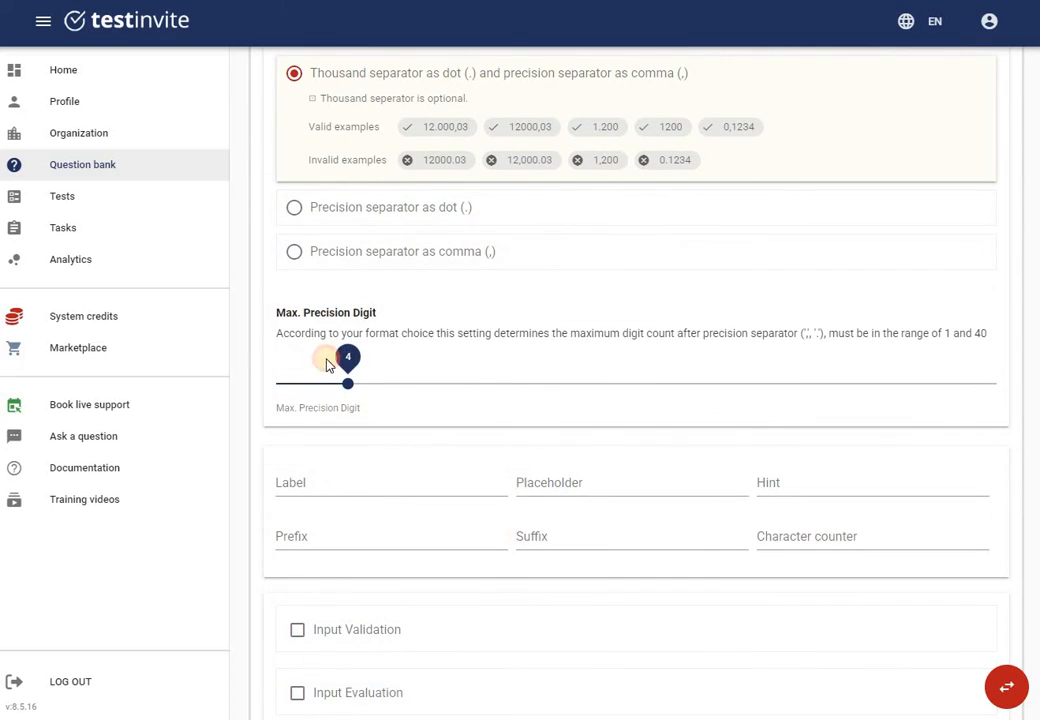
pyautogui.click(307, 365)
# - Enable input evaluation for the numeric answer, enter 15 in the preview, and add an Equal numeric rule with value 15
pyautogui.scroll(-3, 303, 484)
pyautogui.click(298, 456)
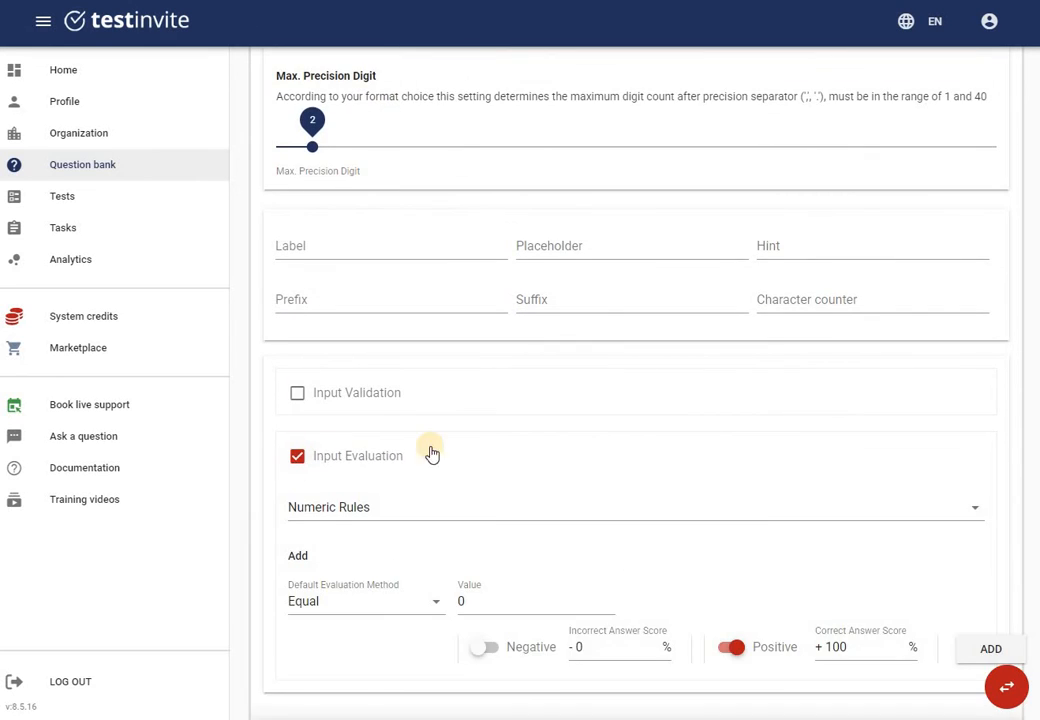
pyautogui.scroll(-2, 430, 450)
pyautogui.doubleClick(462, 443)
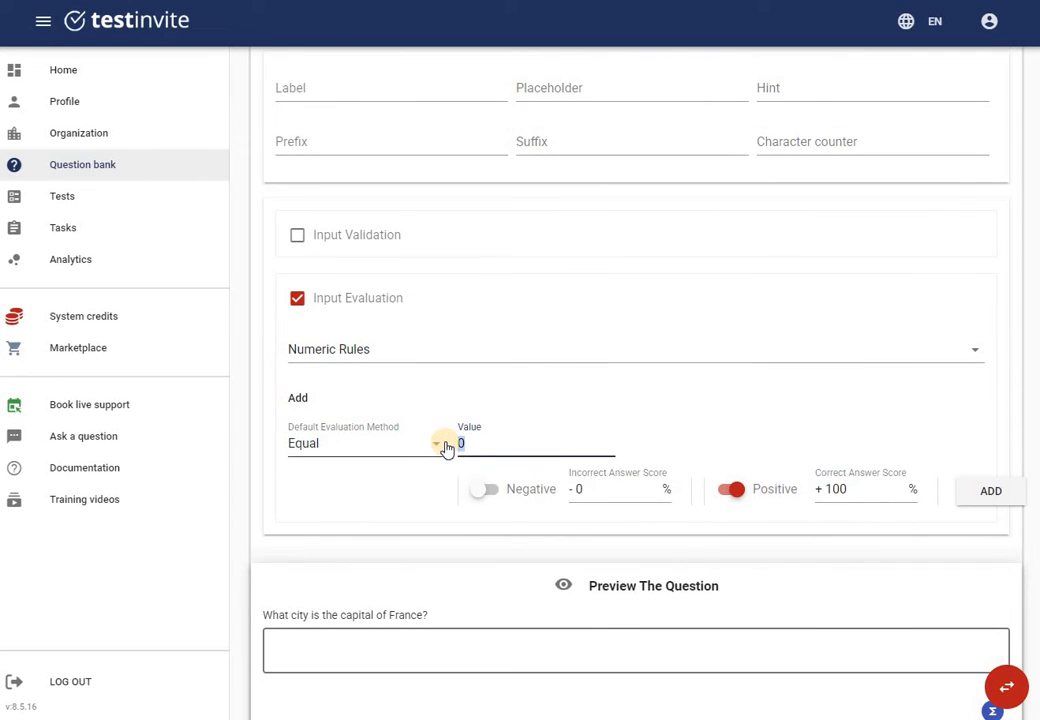
pyautogui.write('15')
pyautogui.click(302, 656)
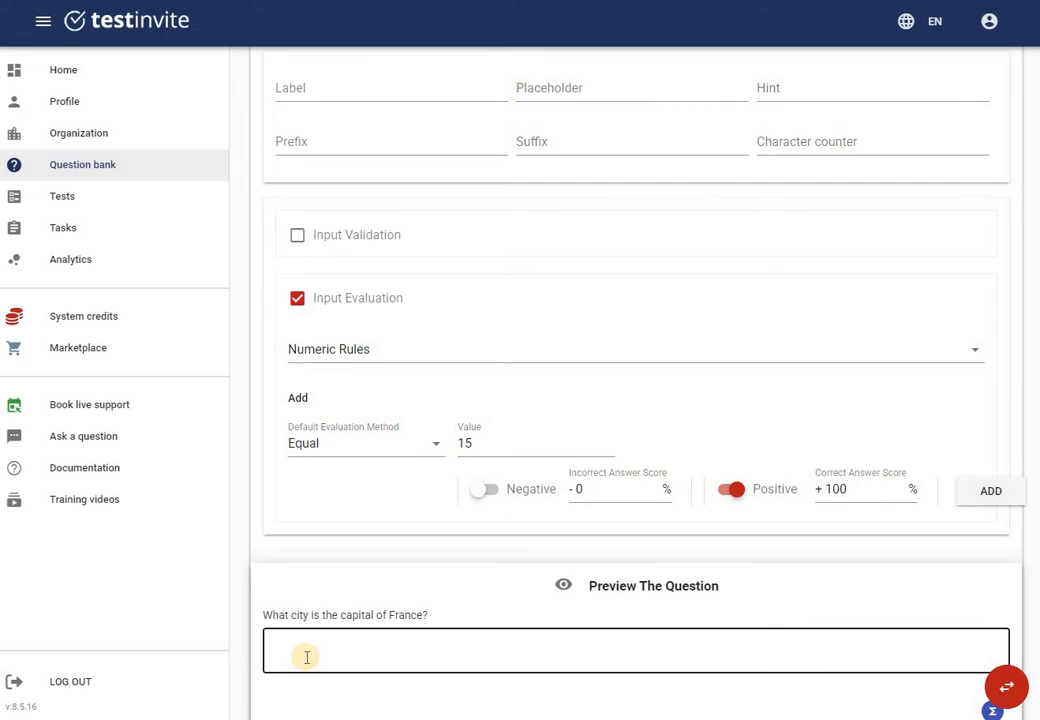
pyautogui.write('15')
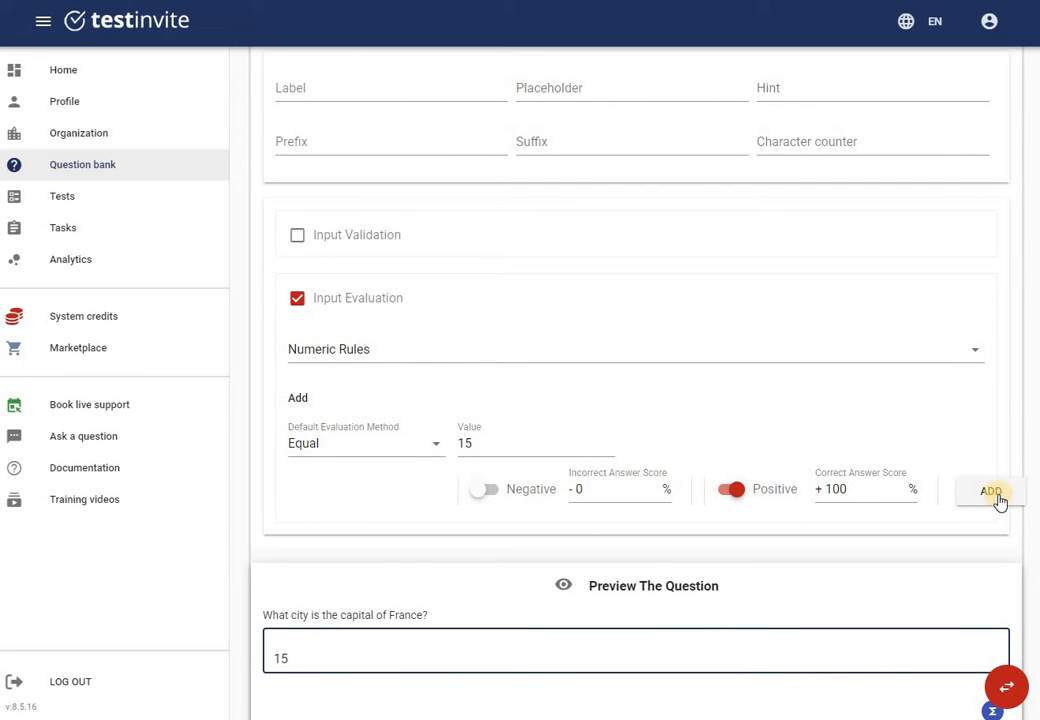
# - Answer the previewed question with 15 and check its score preview against the numeric rule
pyautogui.scroll(-3, 950, 541)
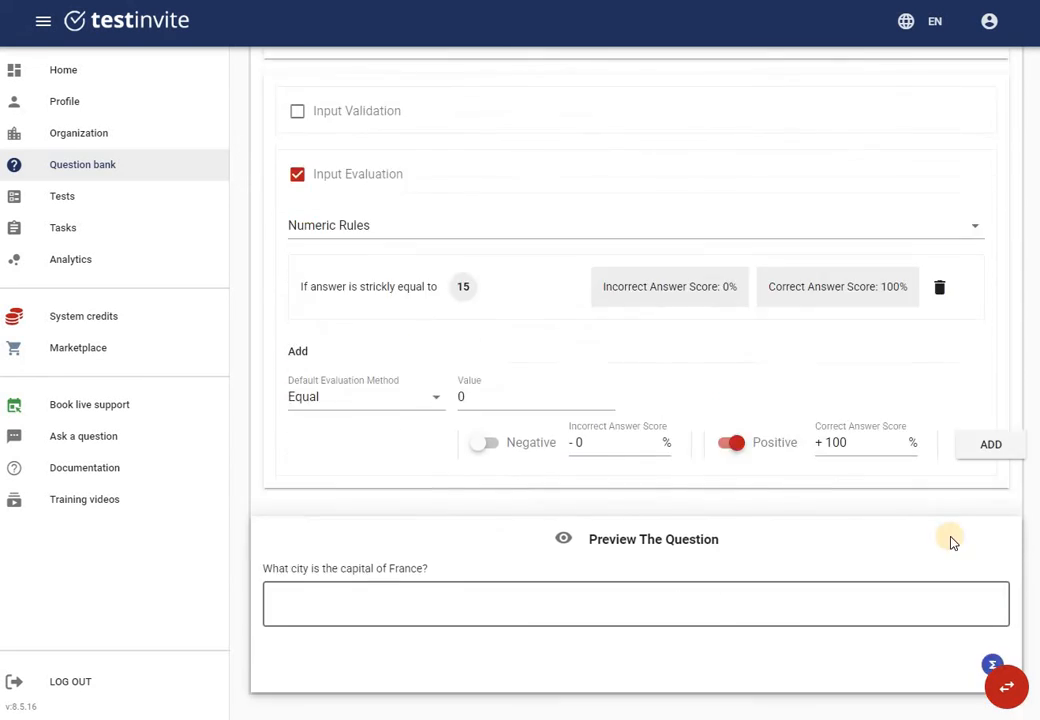
pyautogui.click(993, 558)
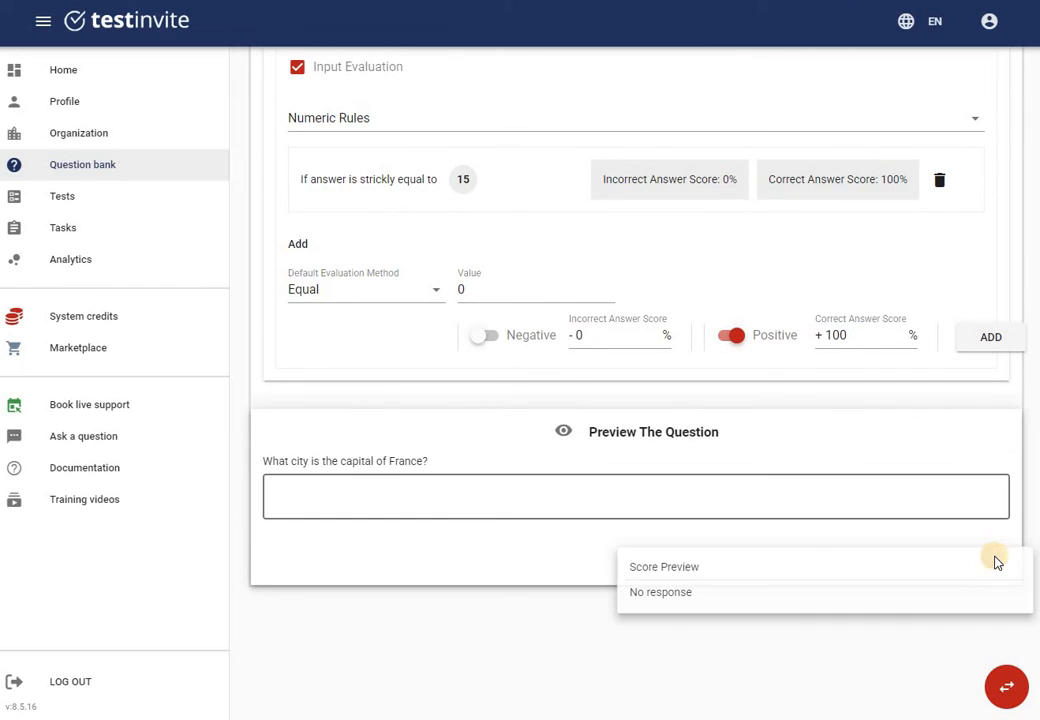
pyautogui.click(335, 495)
pyautogui.write('15')
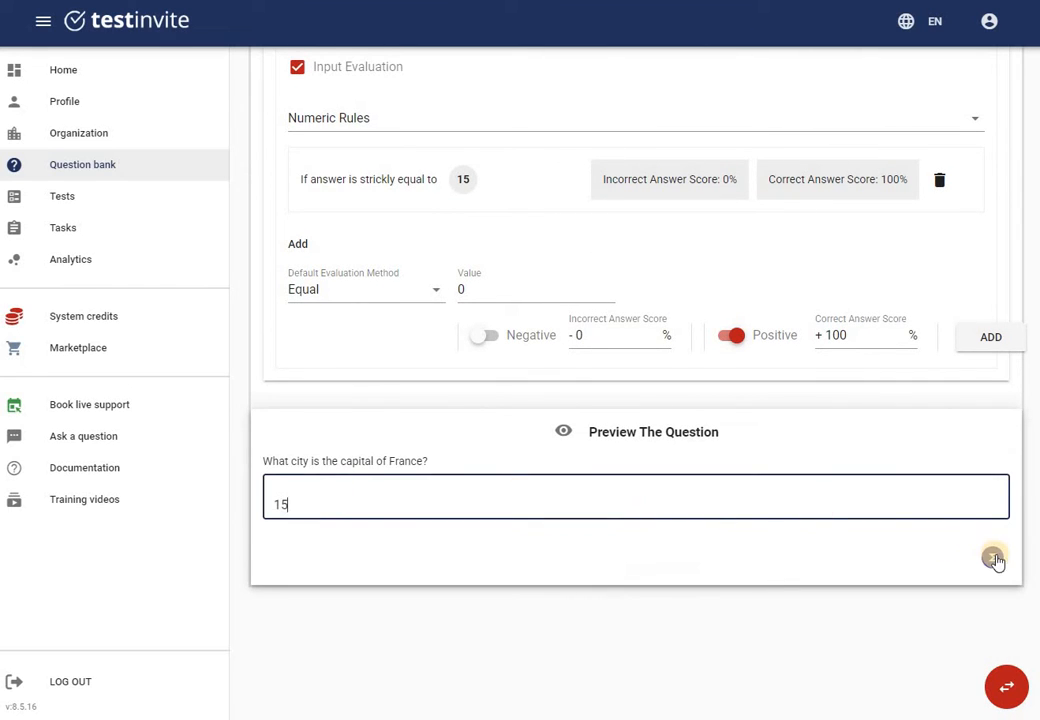
pyautogui.click(994, 559)
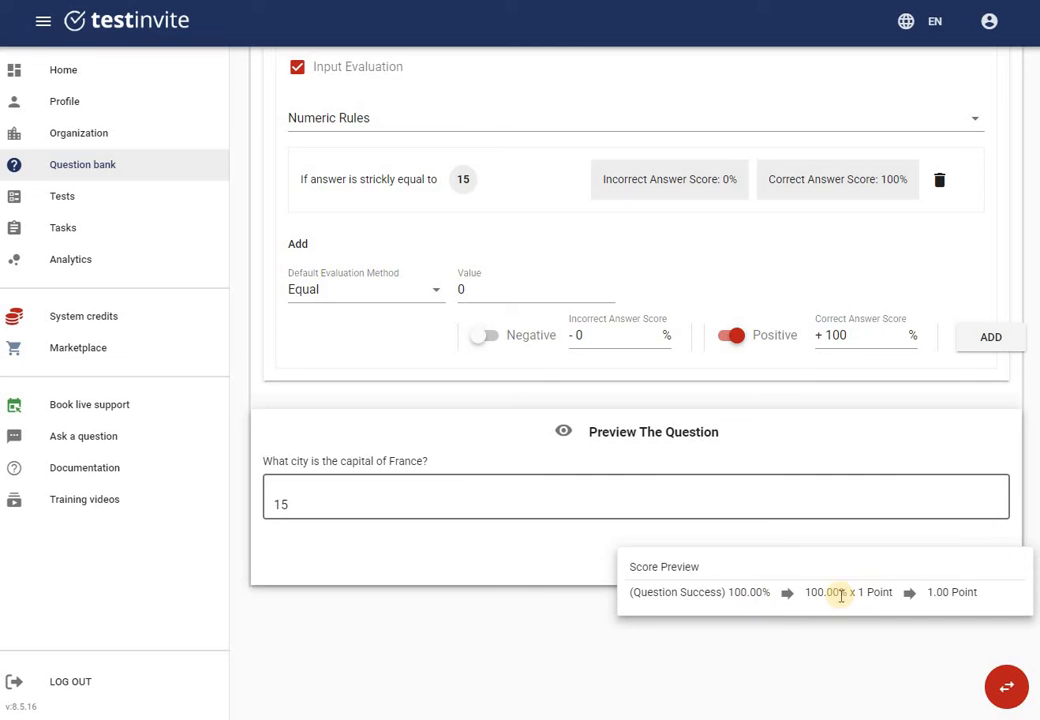
pyautogui.moveTo(799, 598); pyautogui.dragTo(893, 592)
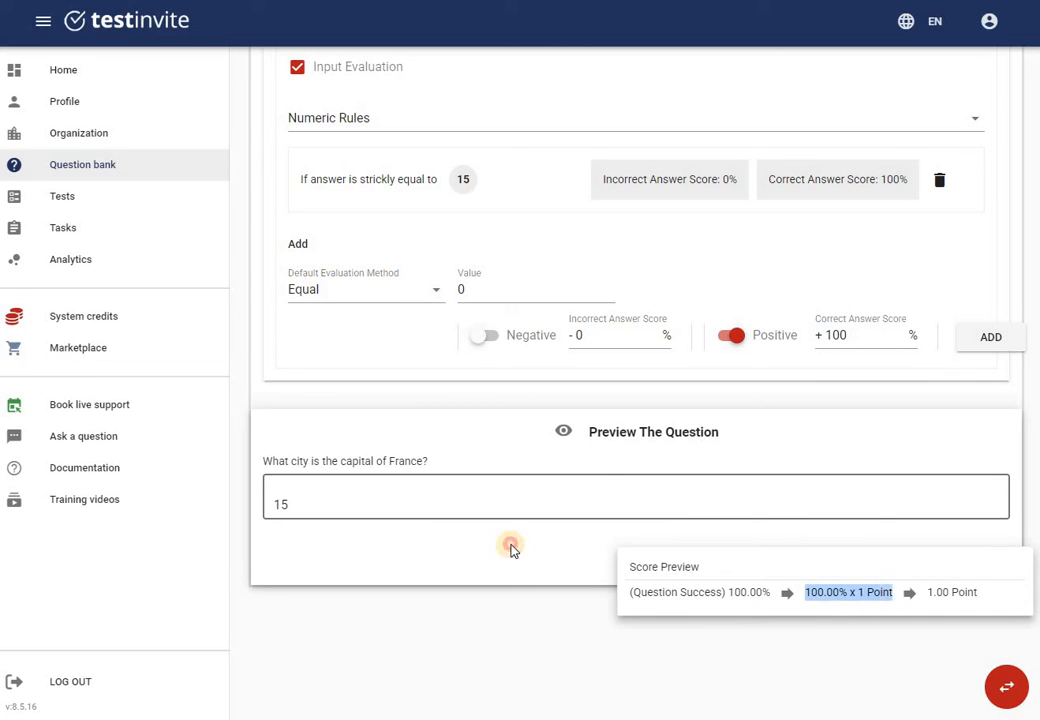
pyautogui.click(471, 424)
# - Change the answer's input type to Rich Text Editor and write "Hello" followed by a new line in the preview's editor
pyautogui.scroll(11, 375, 142)
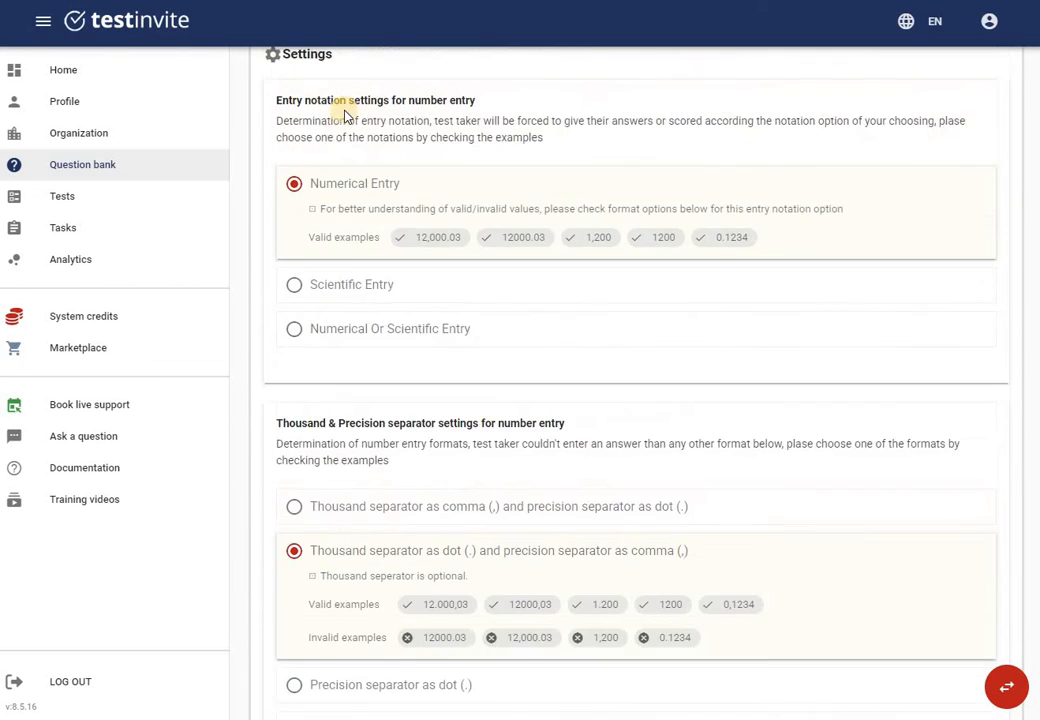
pyautogui.click(325, 165)
pyautogui.scroll(2, 325, 168)
pyautogui.click(315, 172)
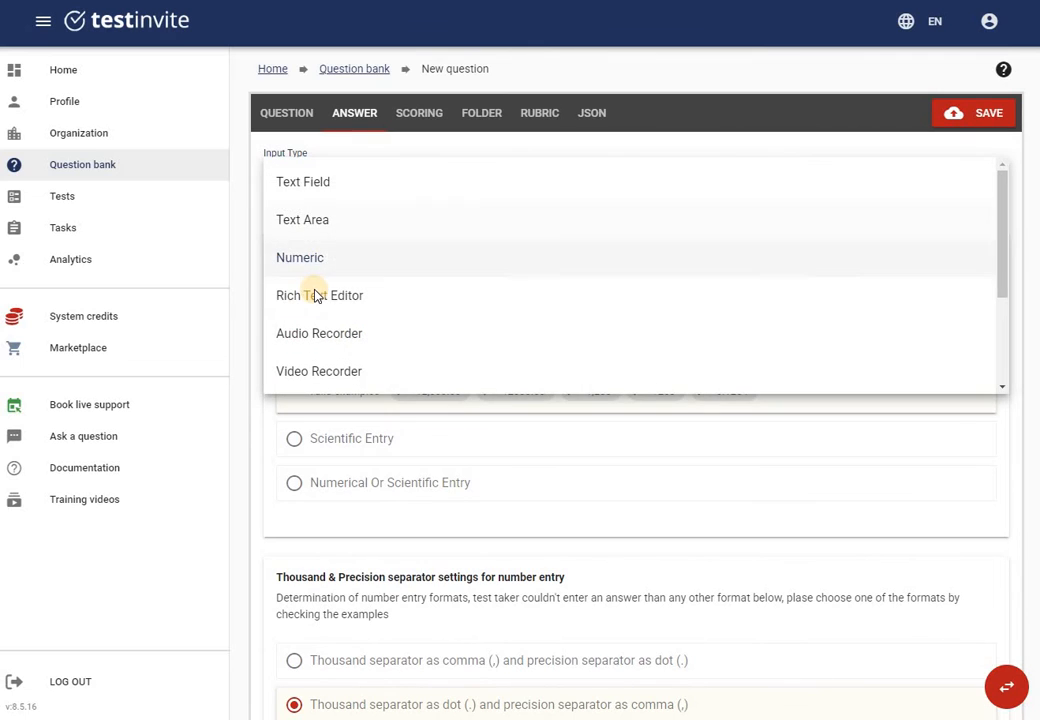
pyautogui.click(303, 295)
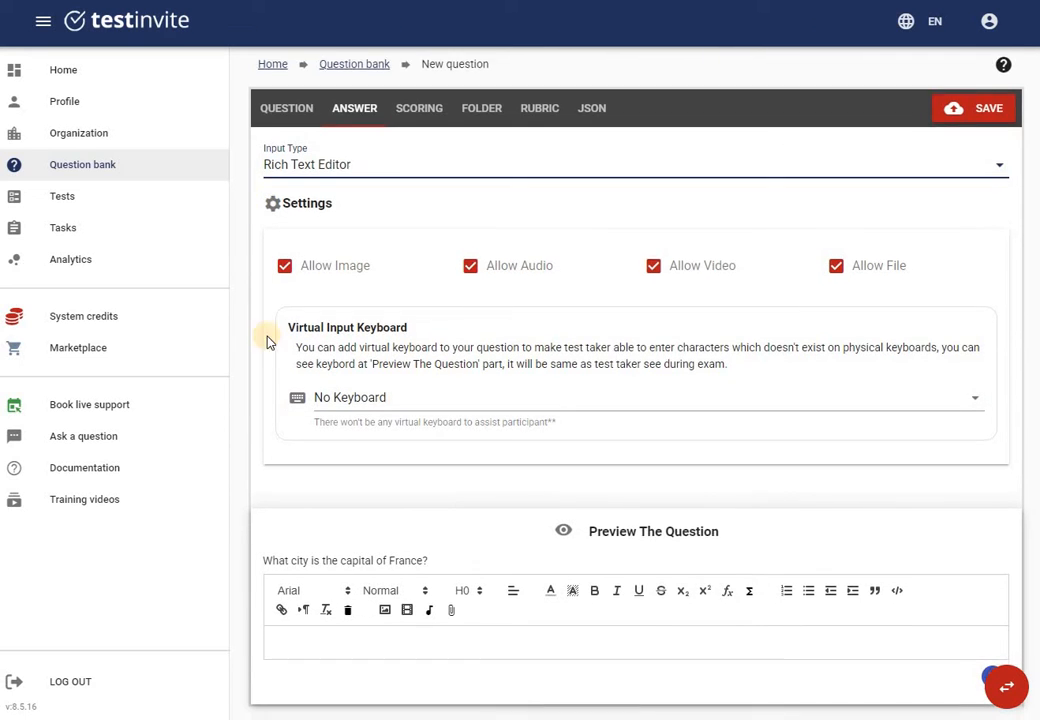
pyautogui.scroll(-2, 318, 530)
pyautogui.click(334, 512)
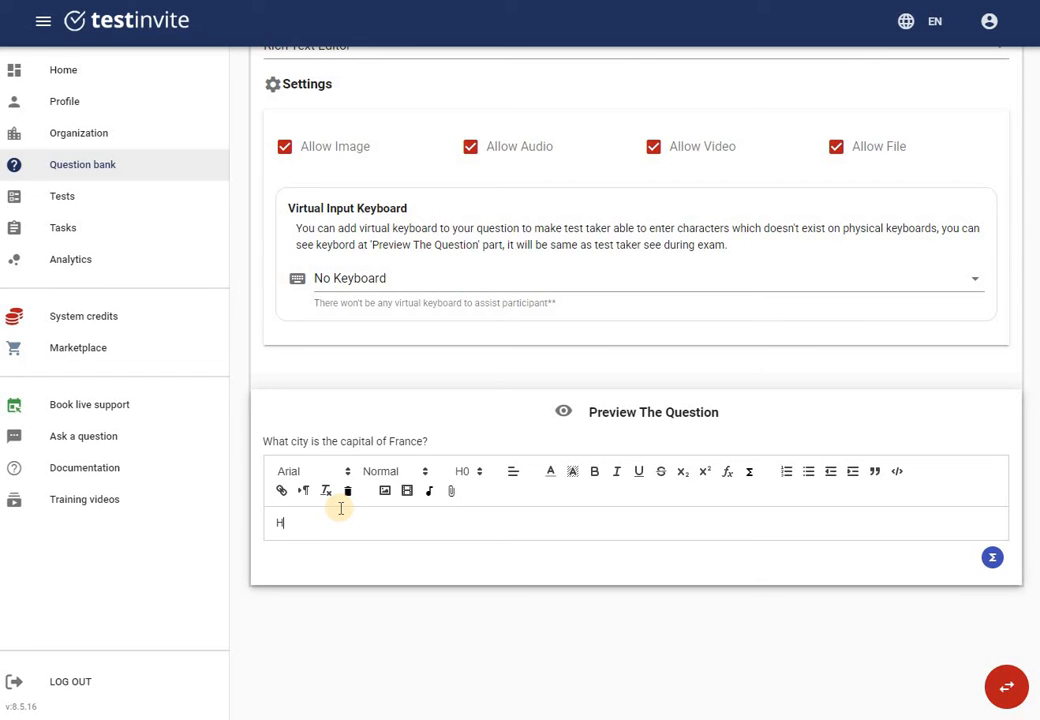
pyautogui.write('Hello')
pyautogui.press('Return')
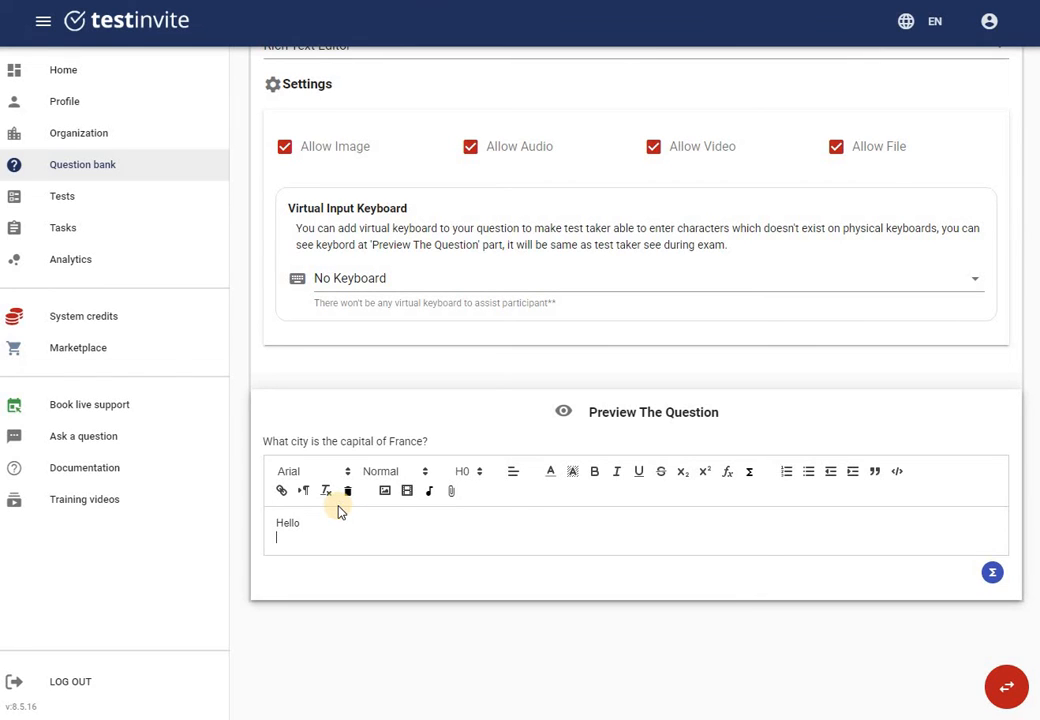
# - Change the answer's input type to Audio Recorder
pyautogui.scroll(2, 302, 184)
pyautogui.click(304, 170)
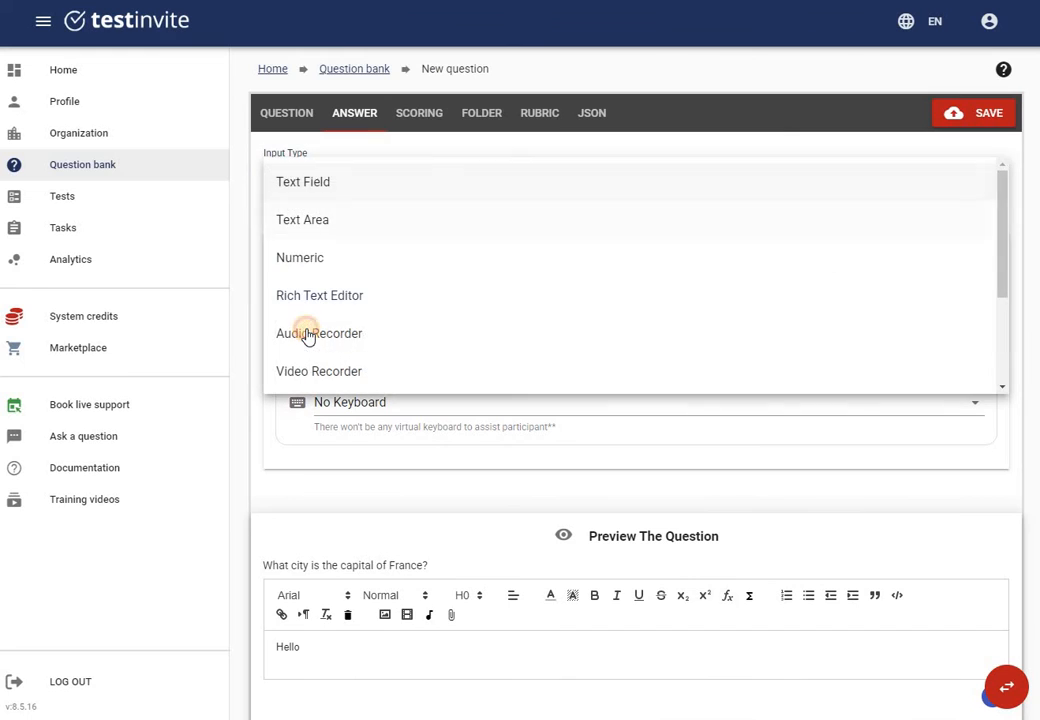
pyautogui.click(304, 337)
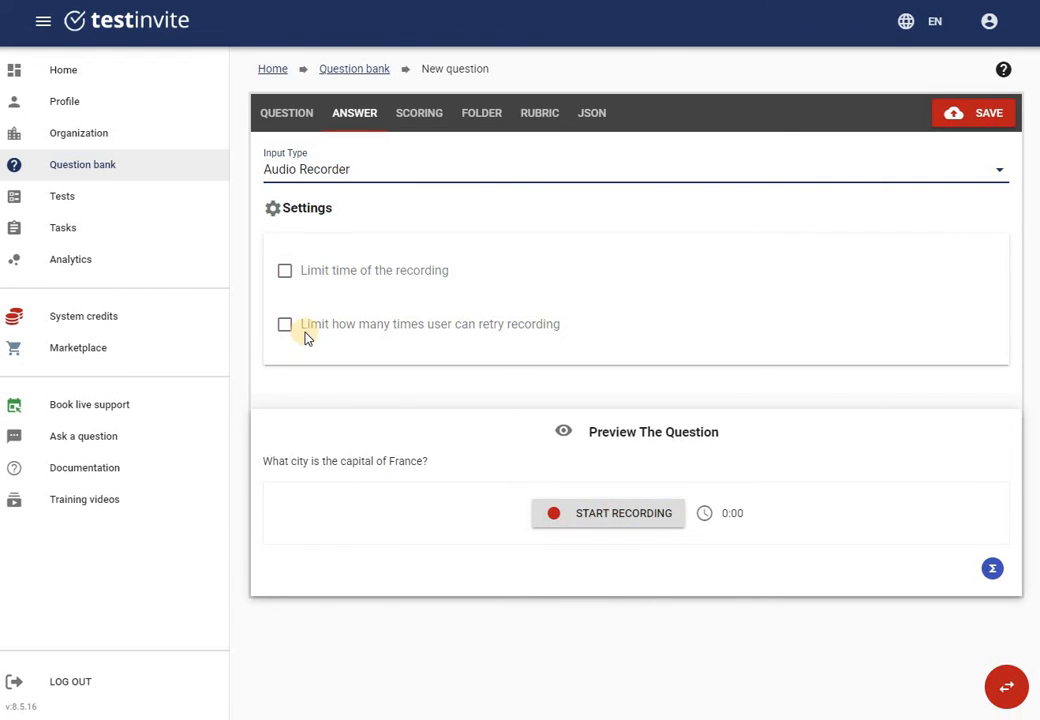
# - Limit the recording time and retries, setting the recording limit to 3 and the time limit to 120 seconds
pyautogui.click(286, 275)
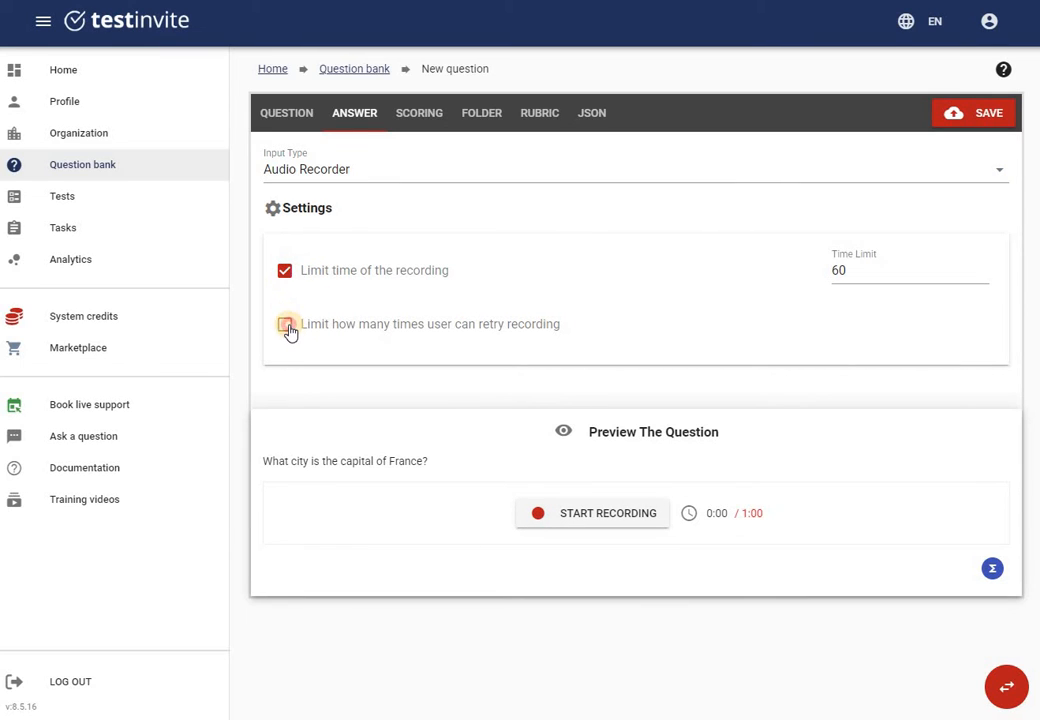
pyautogui.click(286, 326)
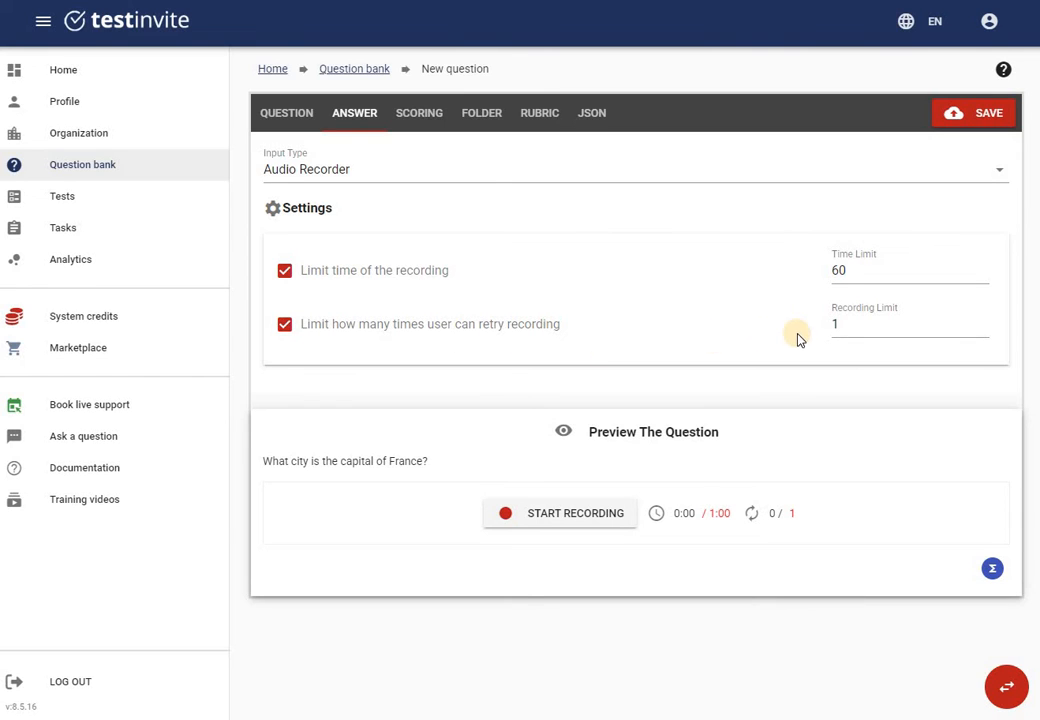
pyautogui.click(826, 327)
pyautogui.doubleClick(823, 328)
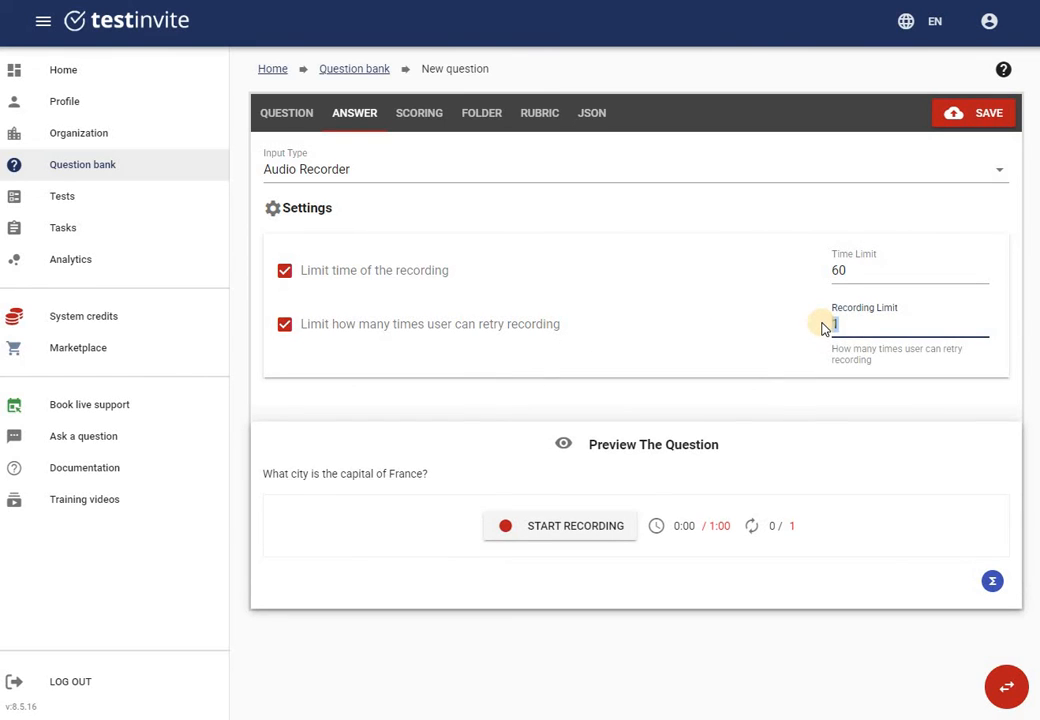
pyautogui.write('3')
pyautogui.doubleClick(836, 268)
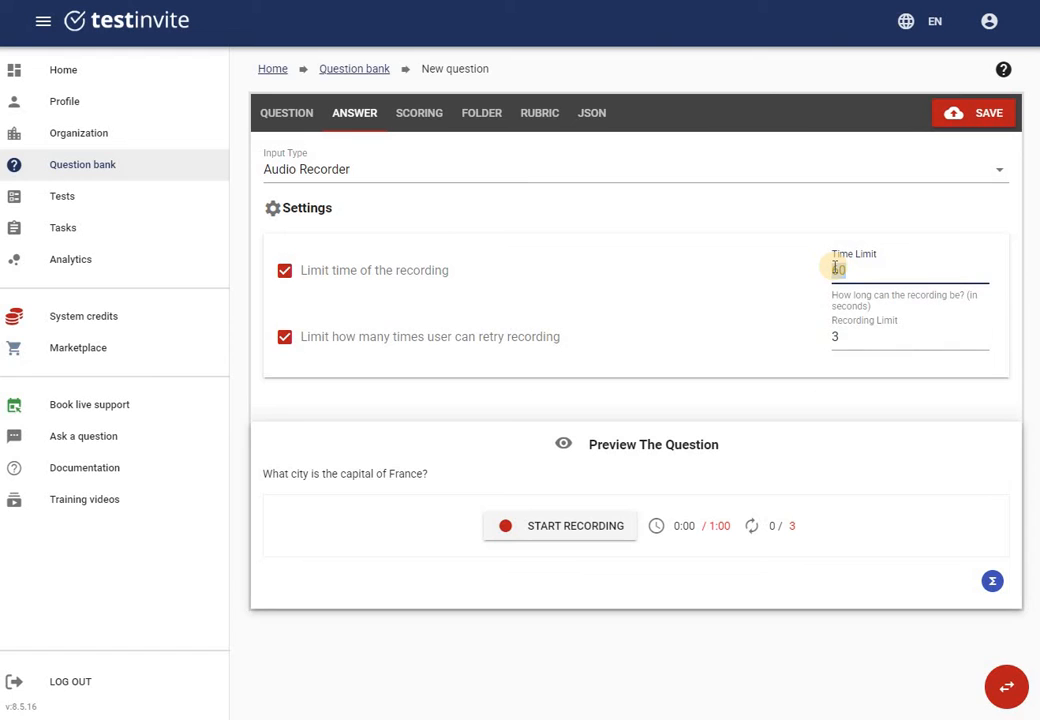
pyautogui.write('120')
pyautogui.moveTo(733, 545); pyautogui.dragTo(800, 520)
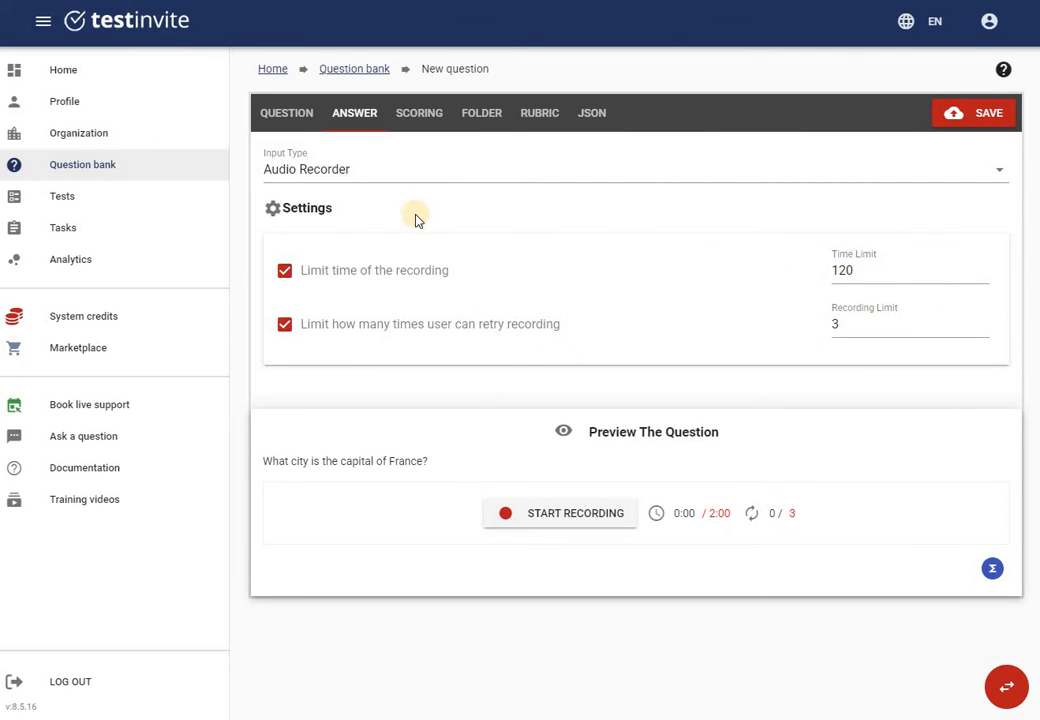
# - Change the answer's input type to Video Recorder and limit recordings to 180 seconds with a recording limit of 3
pyautogui.click(339, 176)
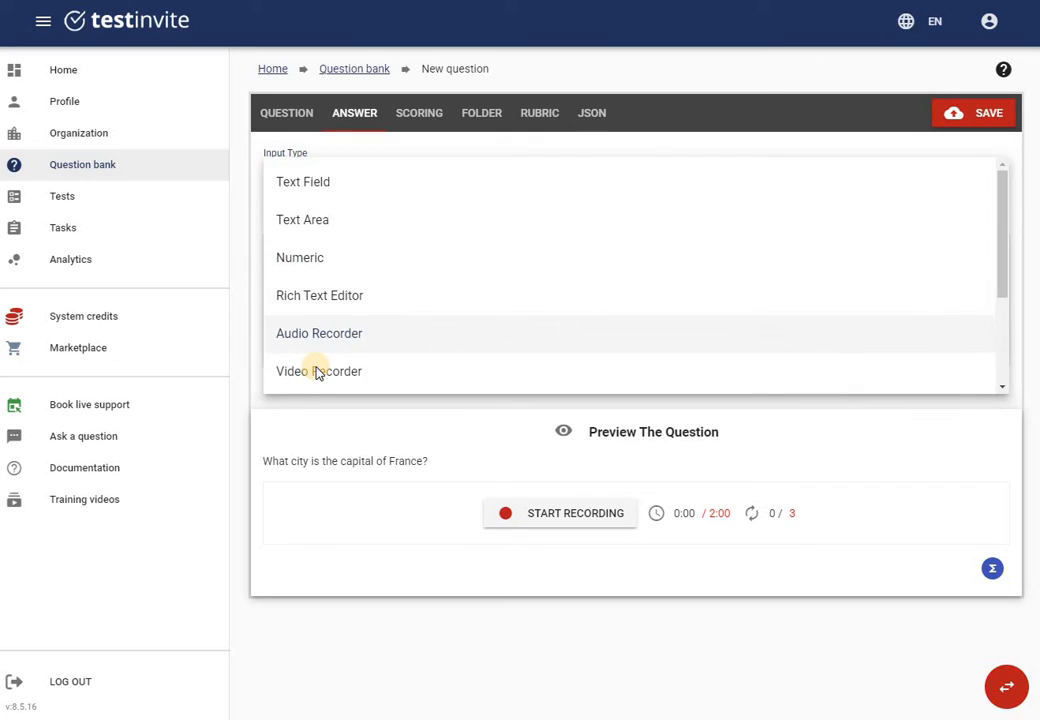
pyautogui.click(317, 370)
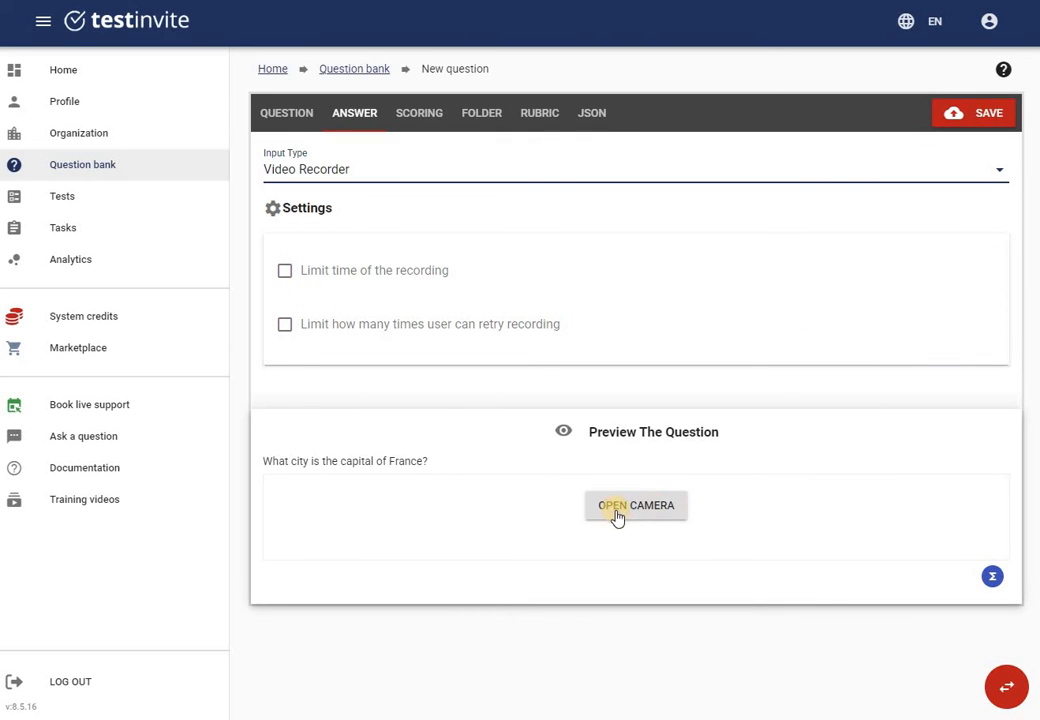
pyautogui.click(291, 279)
pyautogui.click(284, 330)
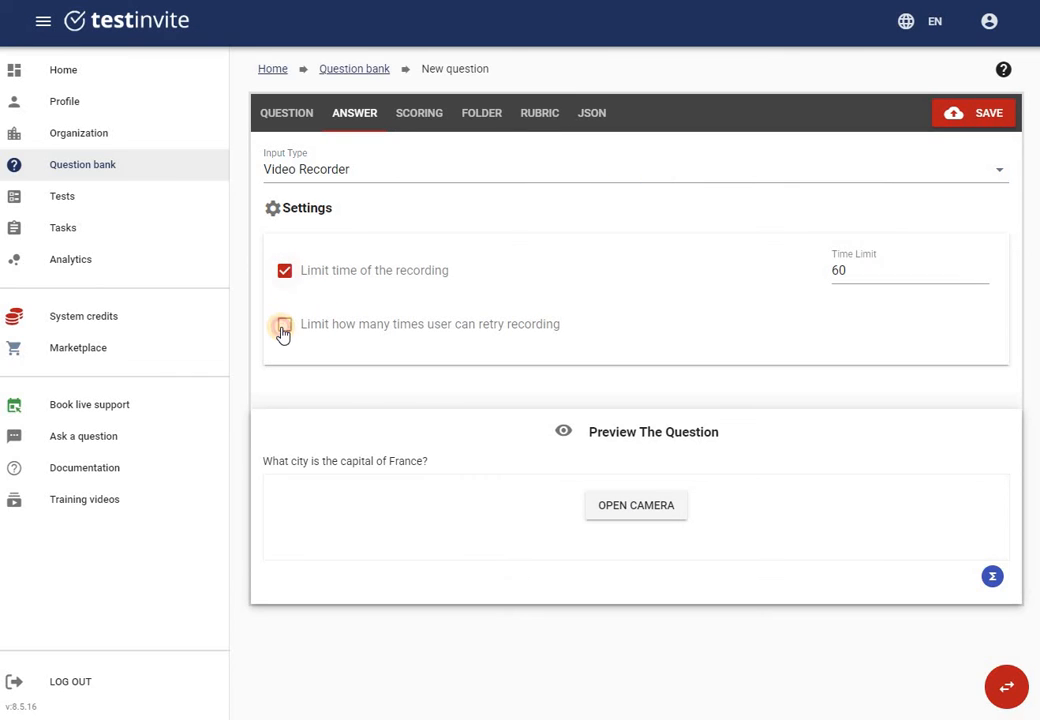
pyautogui.doubleClick(826, 274)
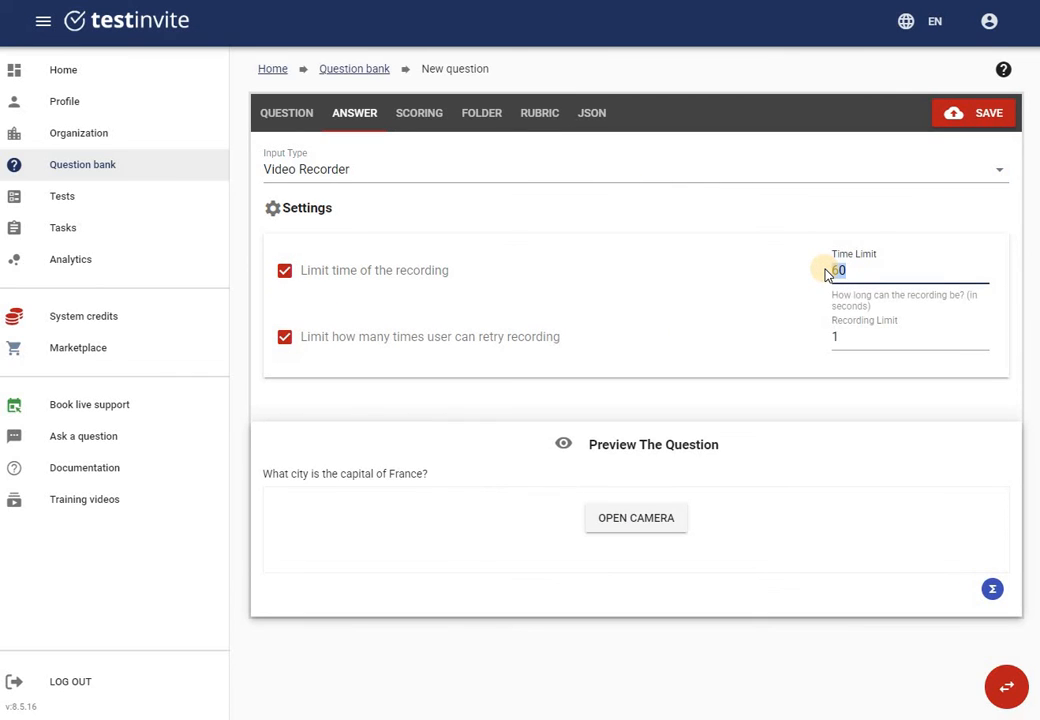
pyautogui.write('180')
pyautogui.doubleClick(826, 336)
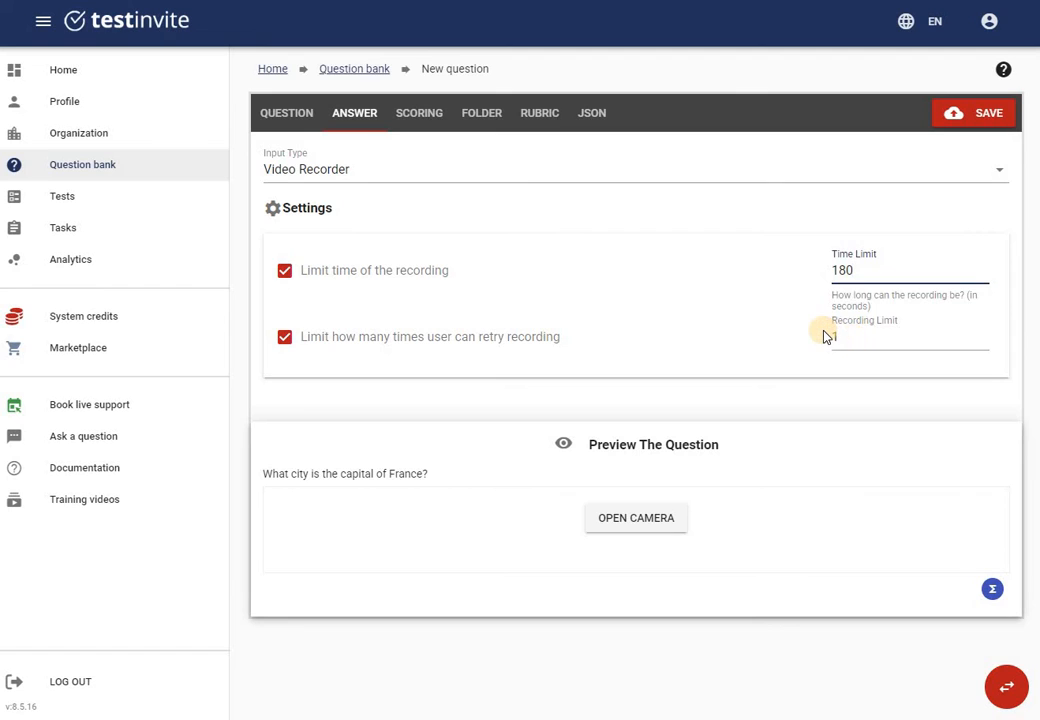
pyautogui.write('3')
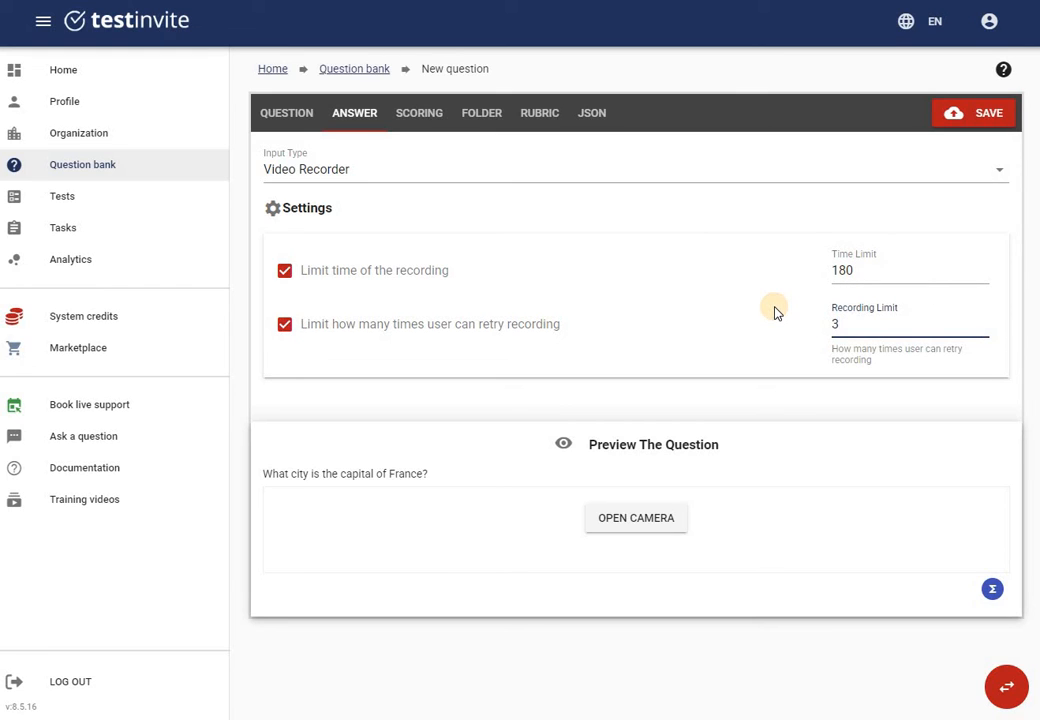
pyautogui.click(778, 313)
pyautogui.click(820, 433)
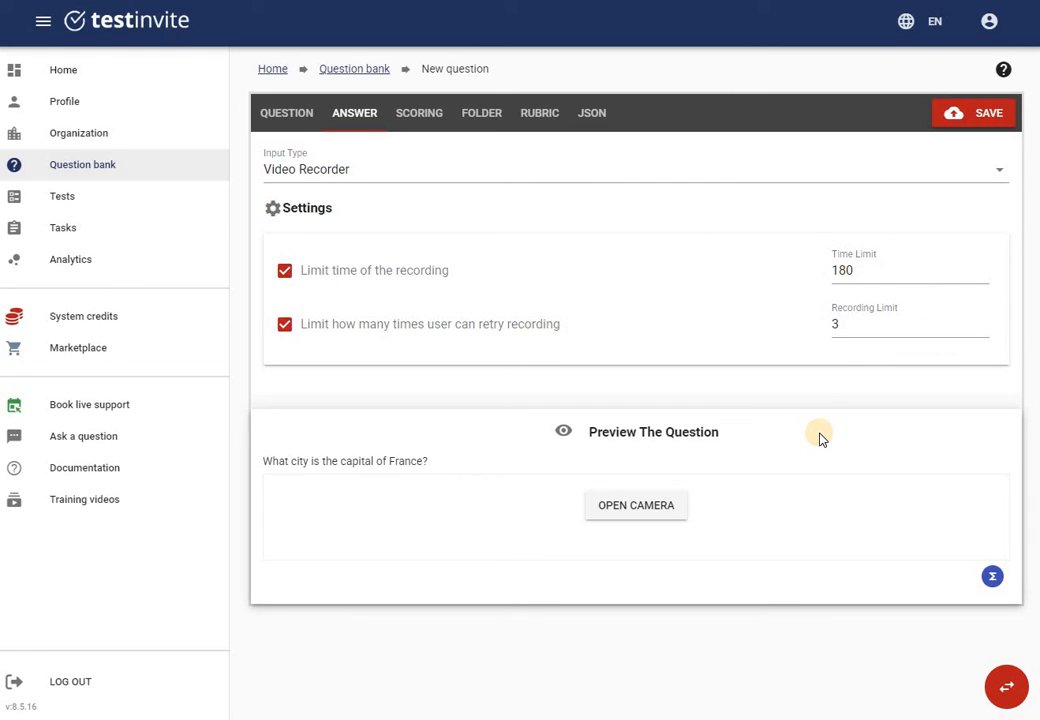
# - Change the answer's input type to Code Editor and look over its starter code
pyautogui.scroll(-1, 820, 438)
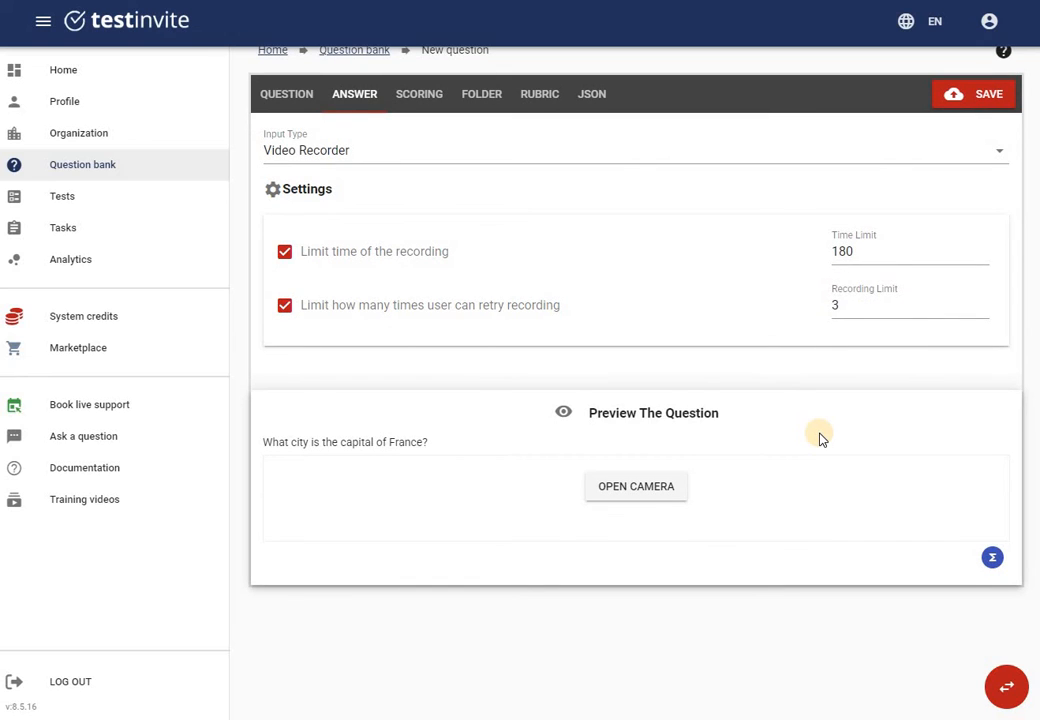
pyautogui.click(309, 157)
pyautogui.scroll(-2, 330, 280)
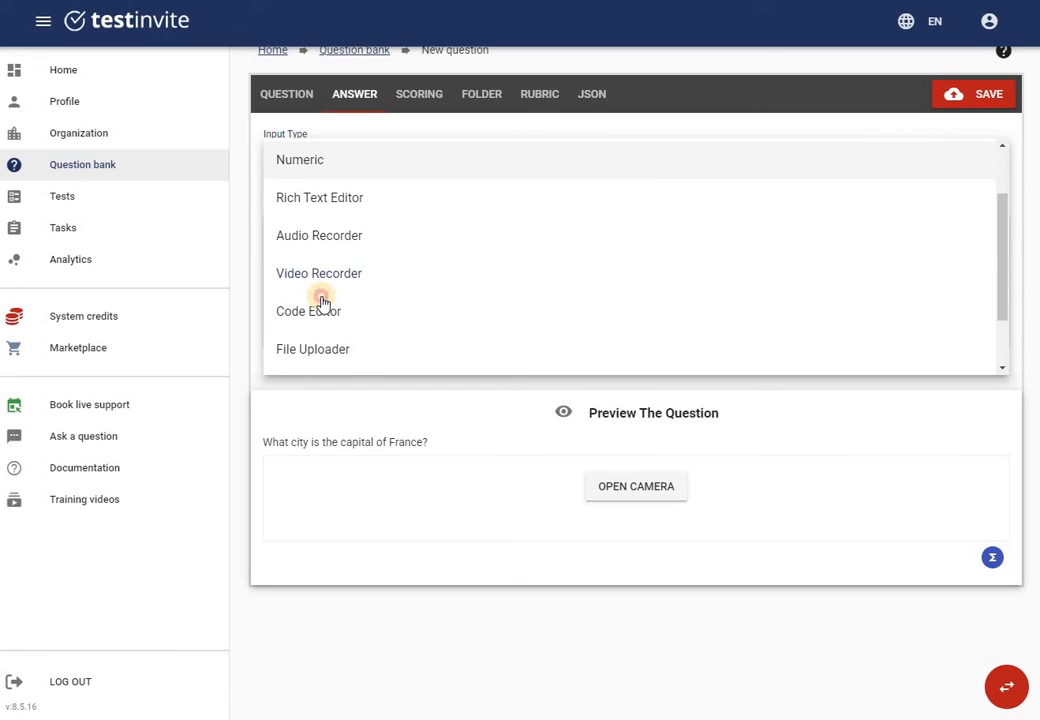
pyautogui.click(320, 305)
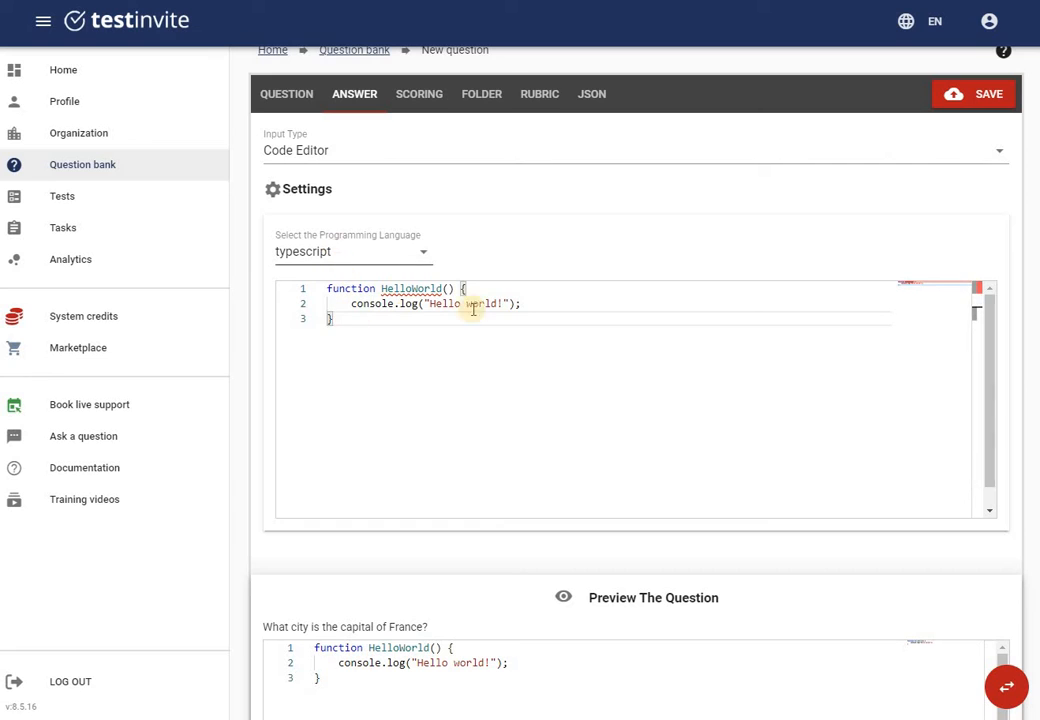
pyautogui.scroll(-1, 513, 398)
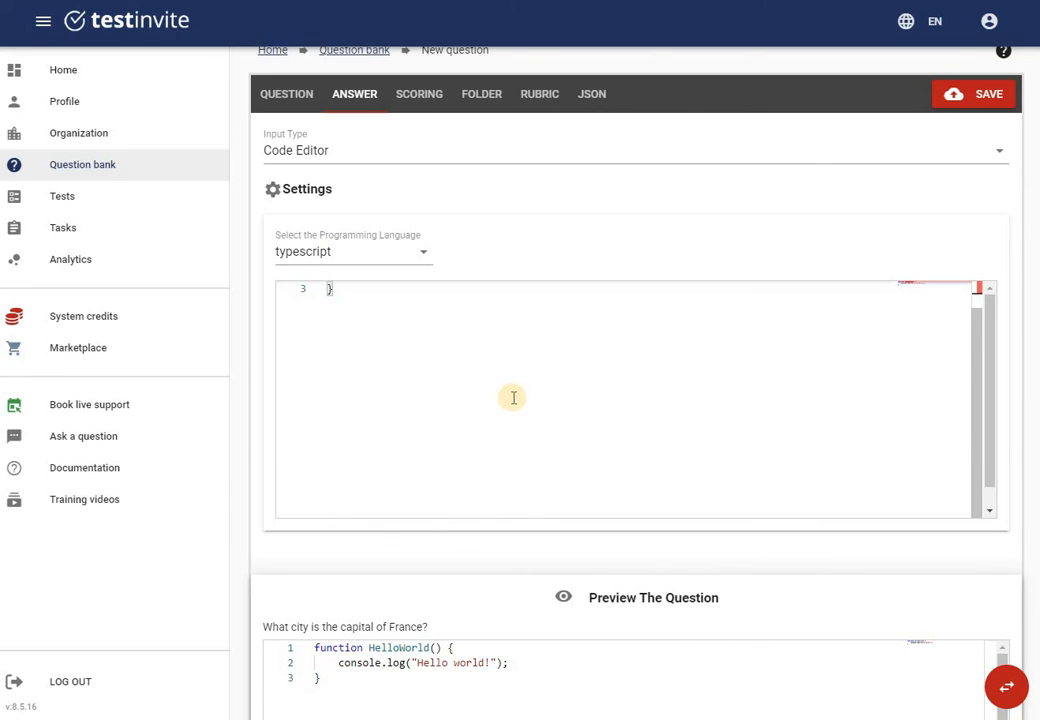
pyautogui.scroll(1, 305, 465)
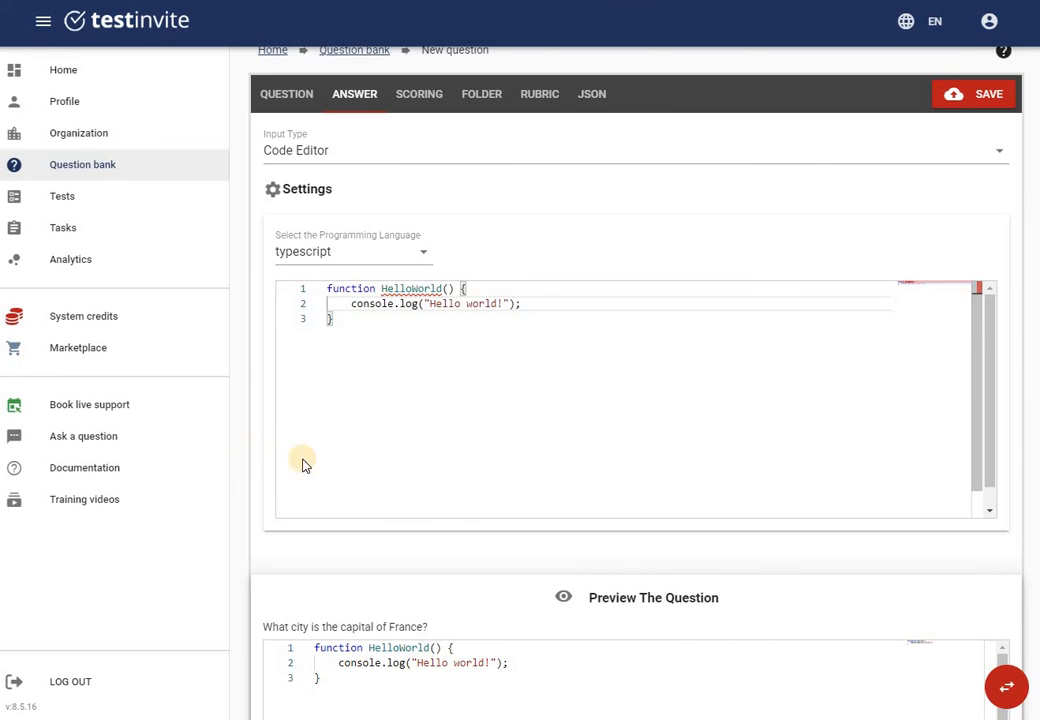
# - Add a blank line and return "Hi" after the console.log line in the question preview's code editor
pyautogui.scroll(-3, 559, 423)
pyautogui.click(559, 423)
pyautogui.press('Return')
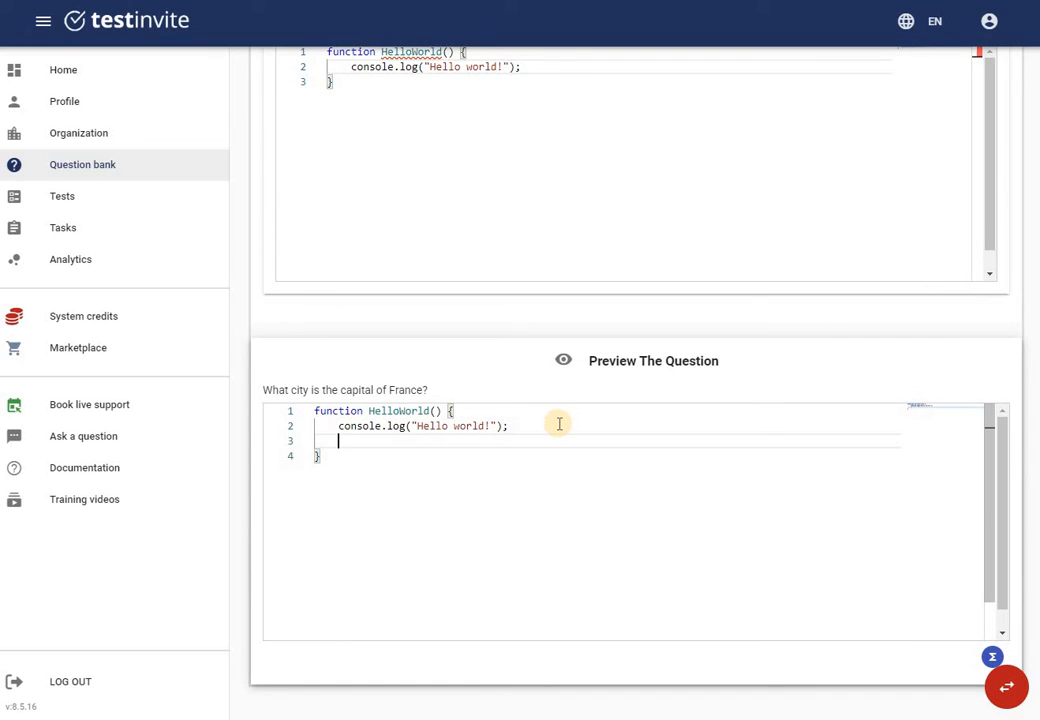
pyautogui.press('Return')
pyautogui.write('return "Hi')
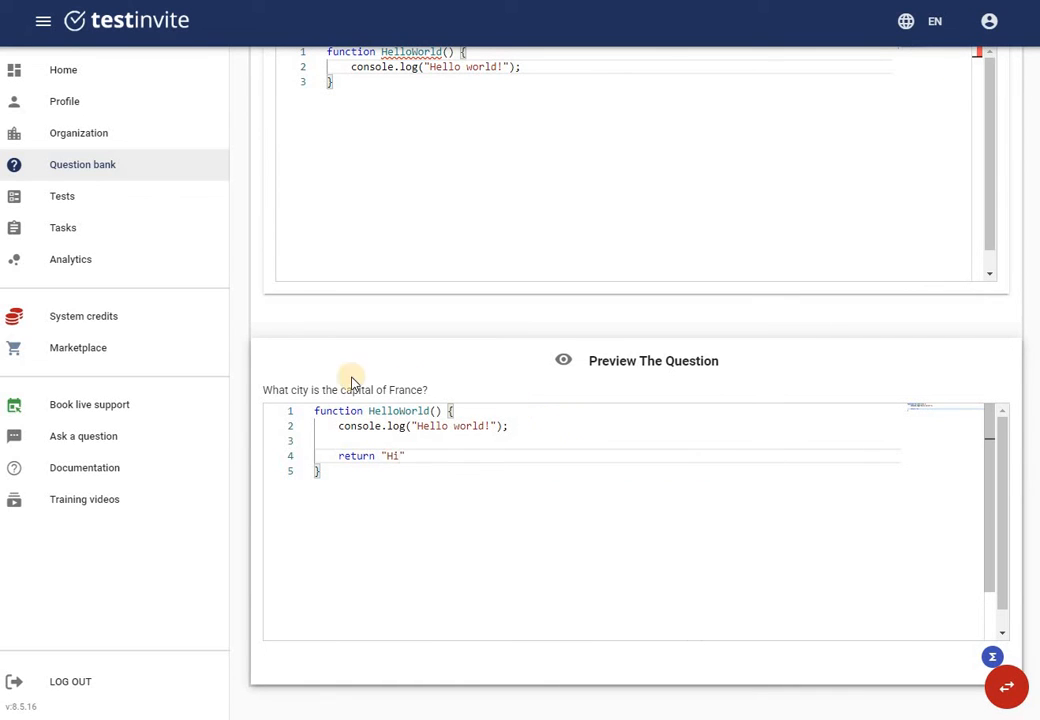
# - Change the answer's input type to File Uploader
pyautogui.scroll(3, 265, 335)
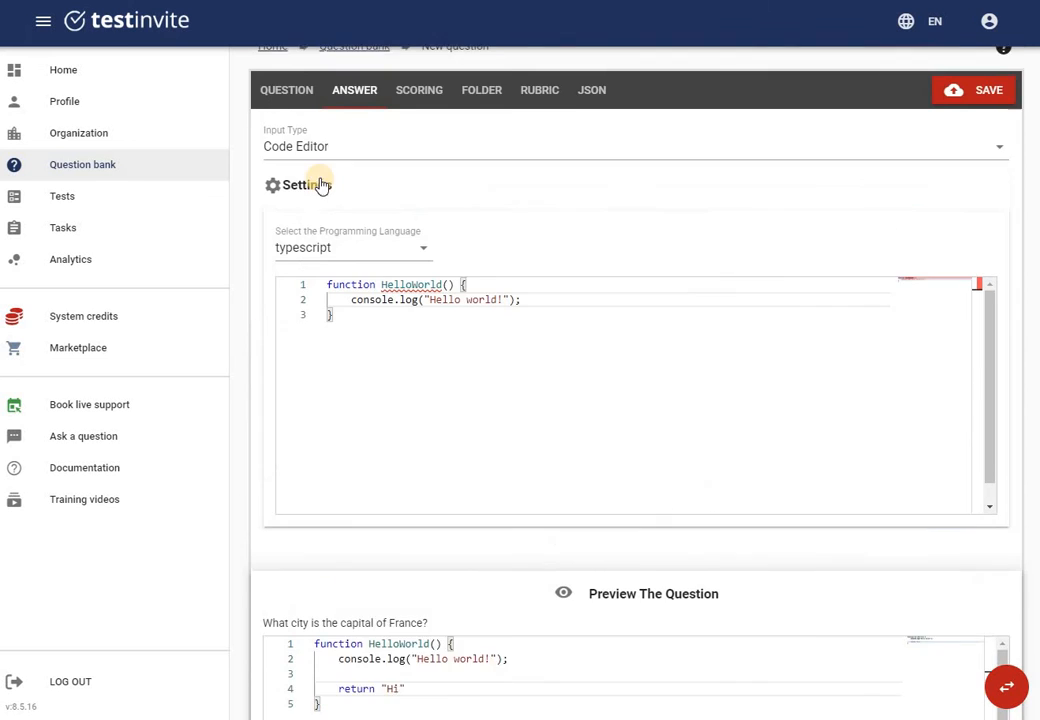
pyautogui.click(320, 175)
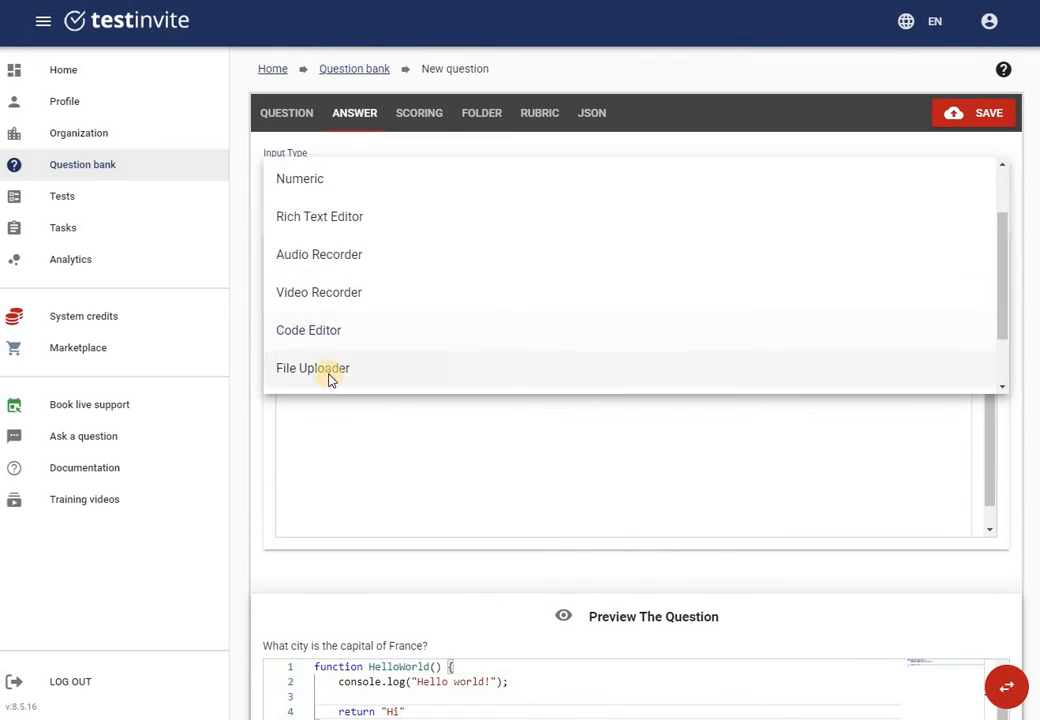
pyautogui.click(331, 369)
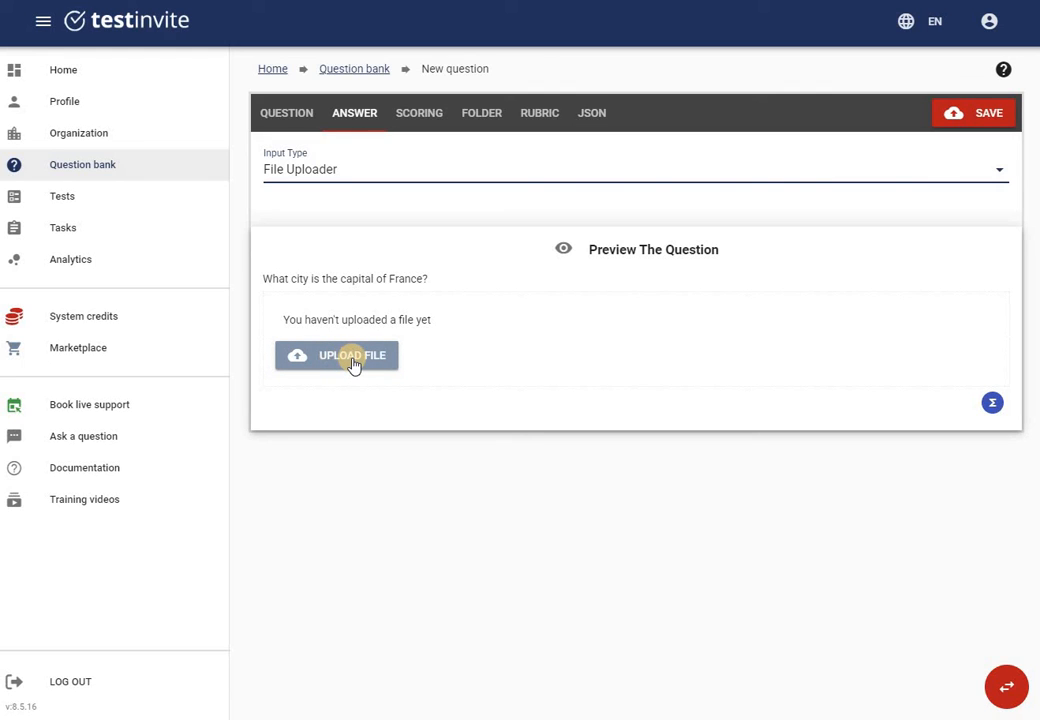
# - Change the answer's input type to Take Photo
pyautogui.click(312, 177)
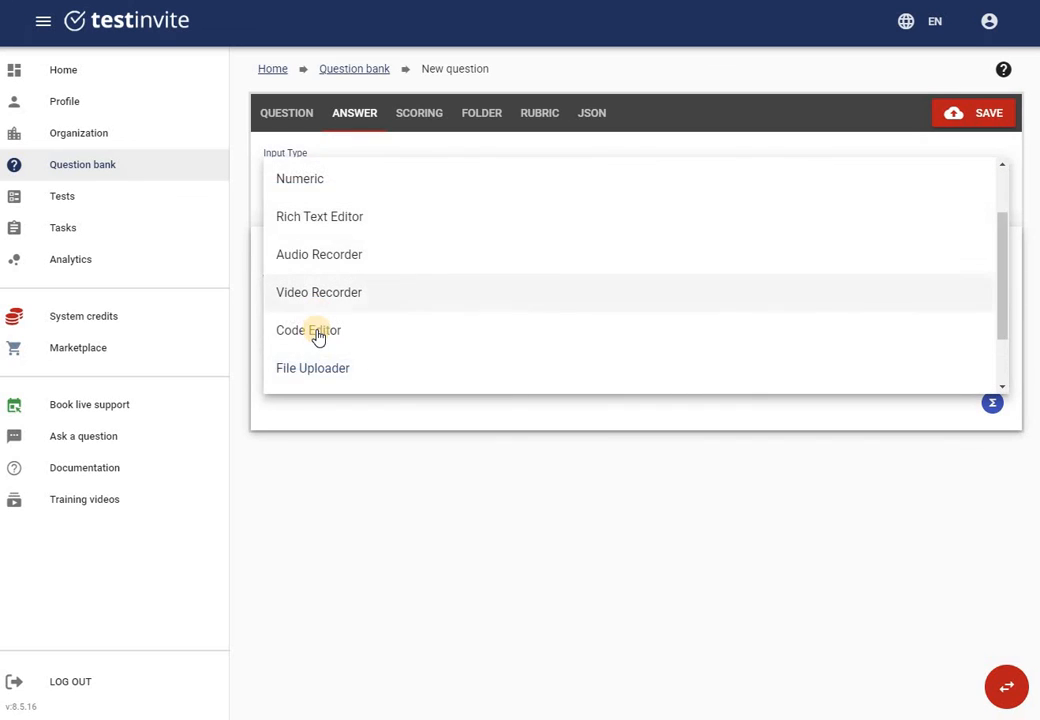
pyautogui.scroll(-2, 316, 334)
pyautogui.click(316, 334)
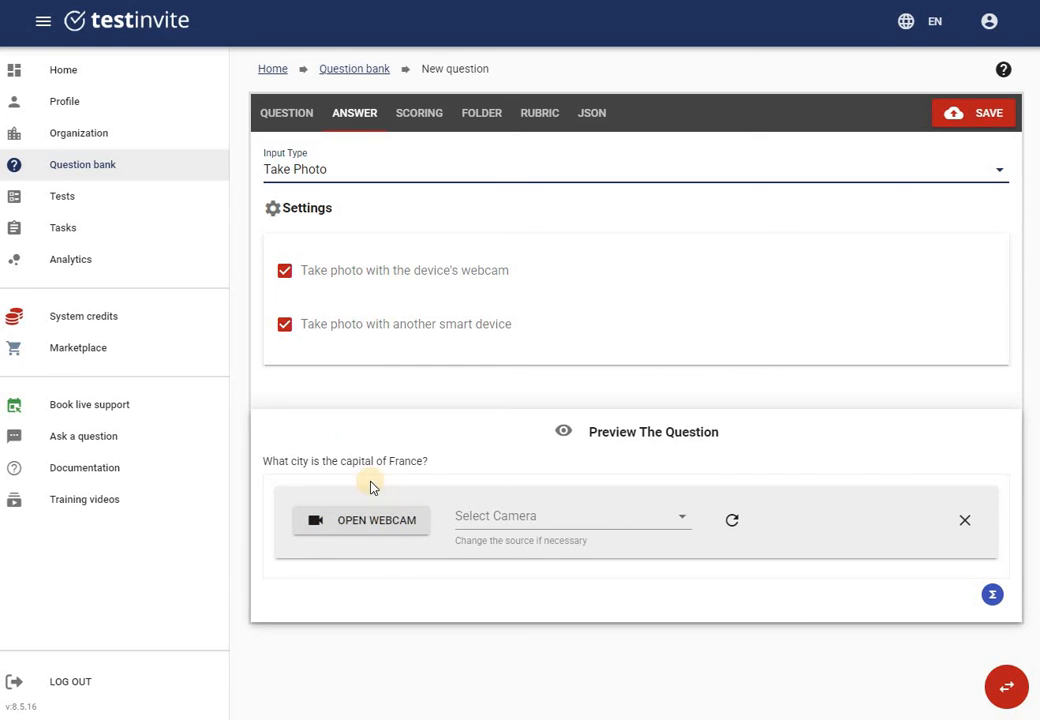
# - Change the answer's input type to Tabular and extend its table with one column and one row, showing headers
pyautogui.click(302, 172)
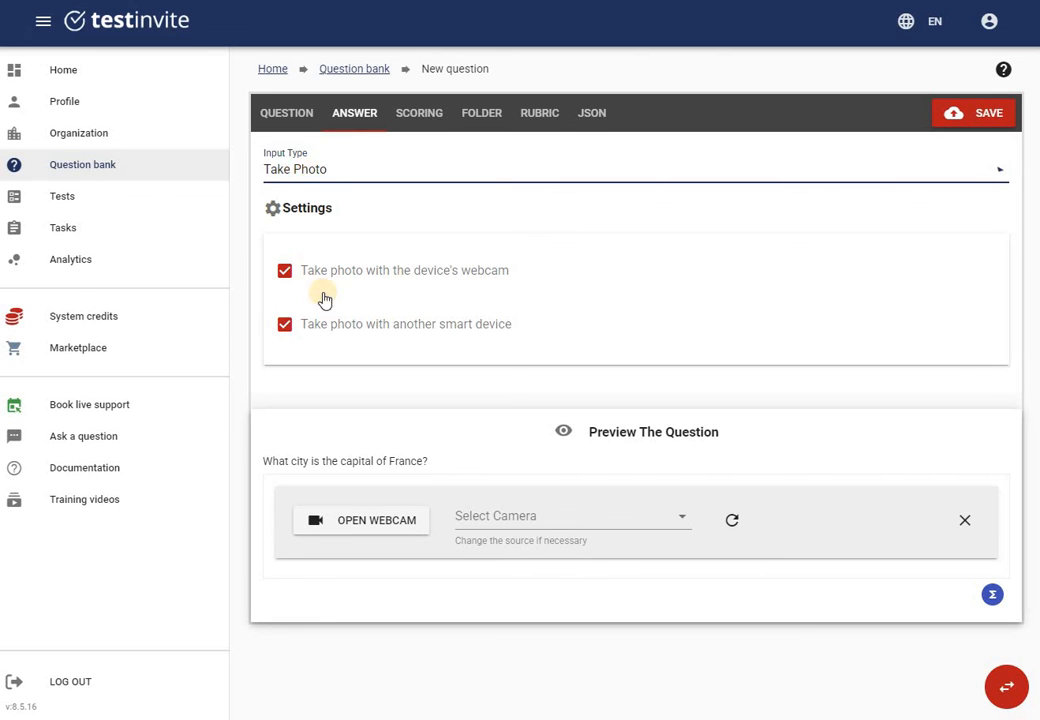
pyautogui.click(308, 370)
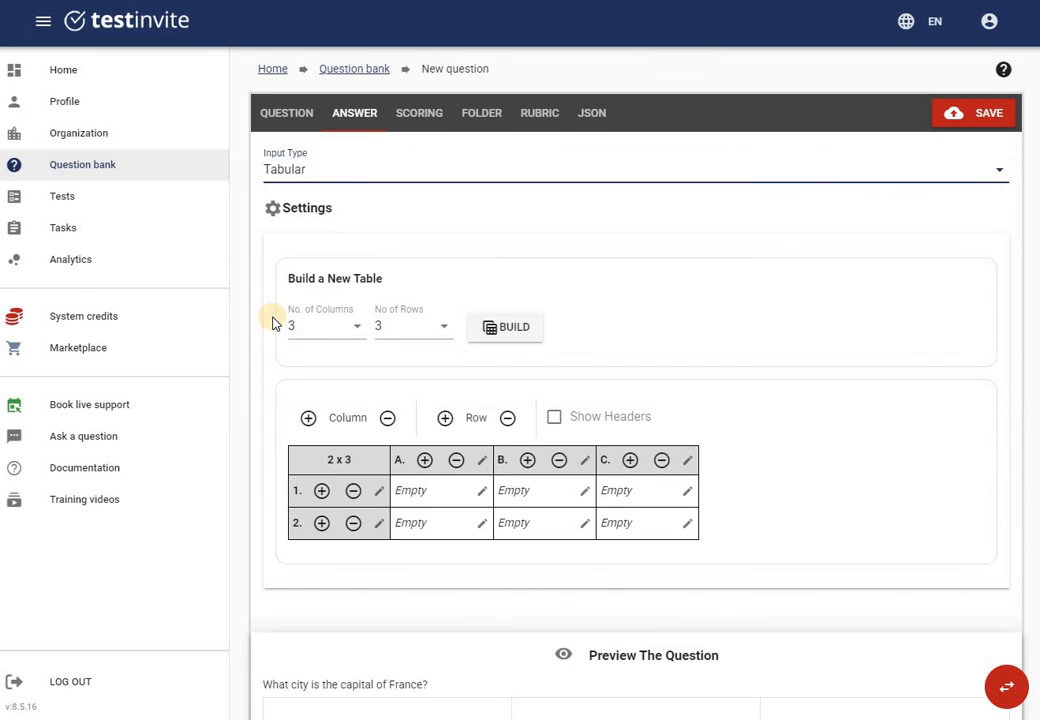
pyautogui.scroll(-2, 283, 316)
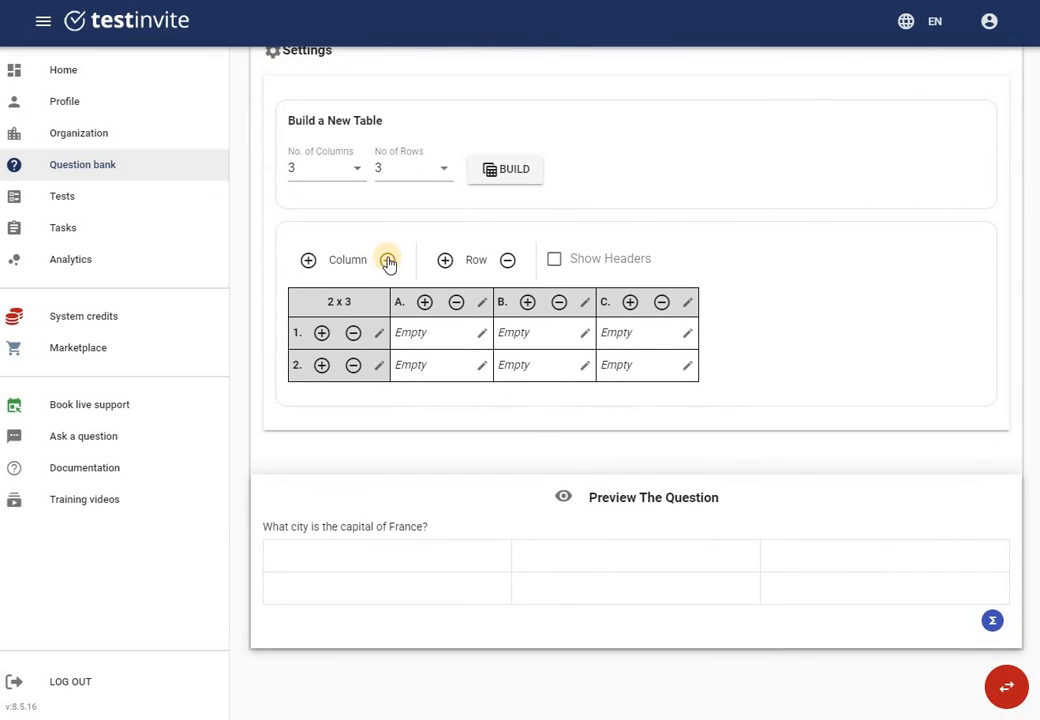
pyautogui.click(310, 261)
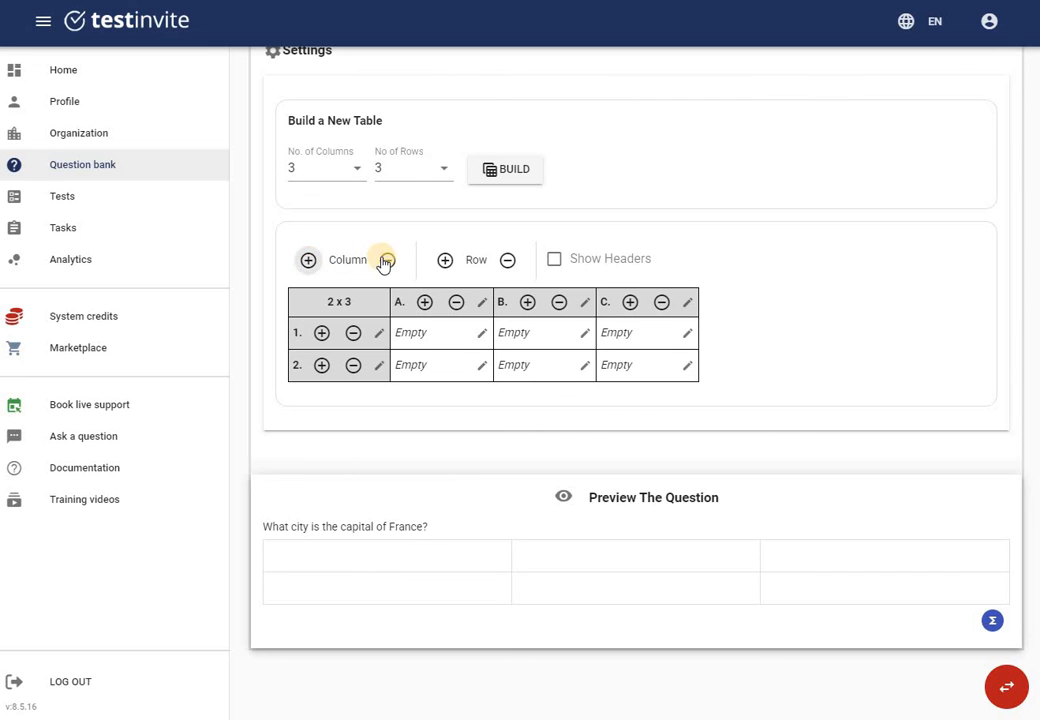
pyautogui.click(445, 261)
pyautogui.click(553, 259)
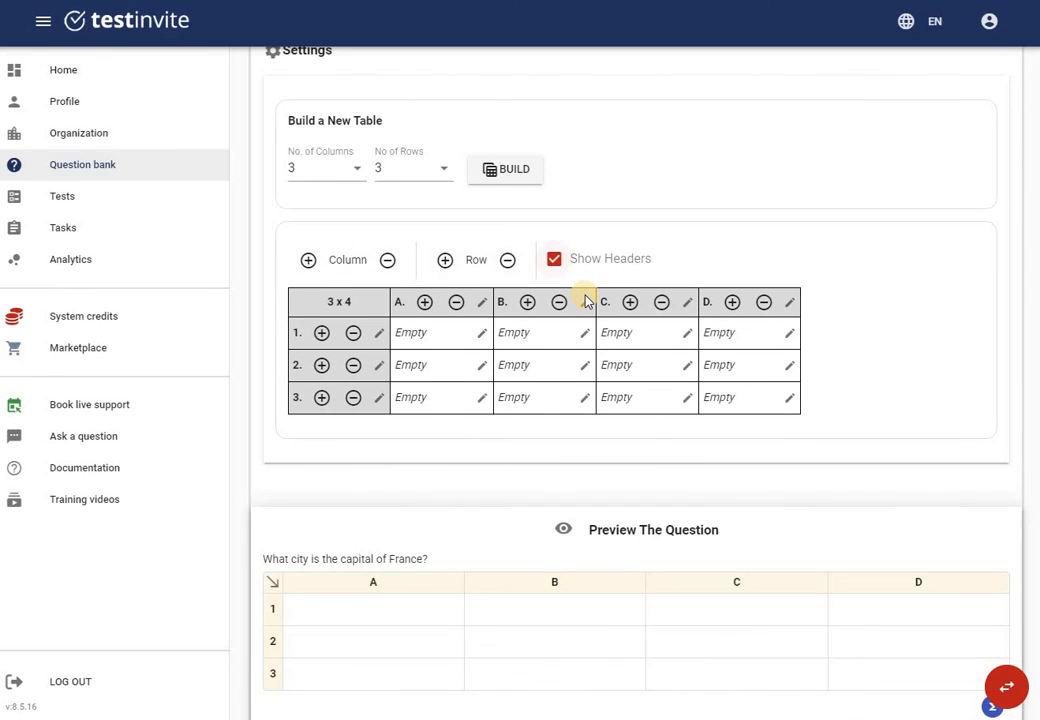
# - Make the table's first cell (column A, row 1) a Text Field labelled "Your age"
pyautogui.scroll(-2, 585, 302)
pyautogui.click(481, 216)
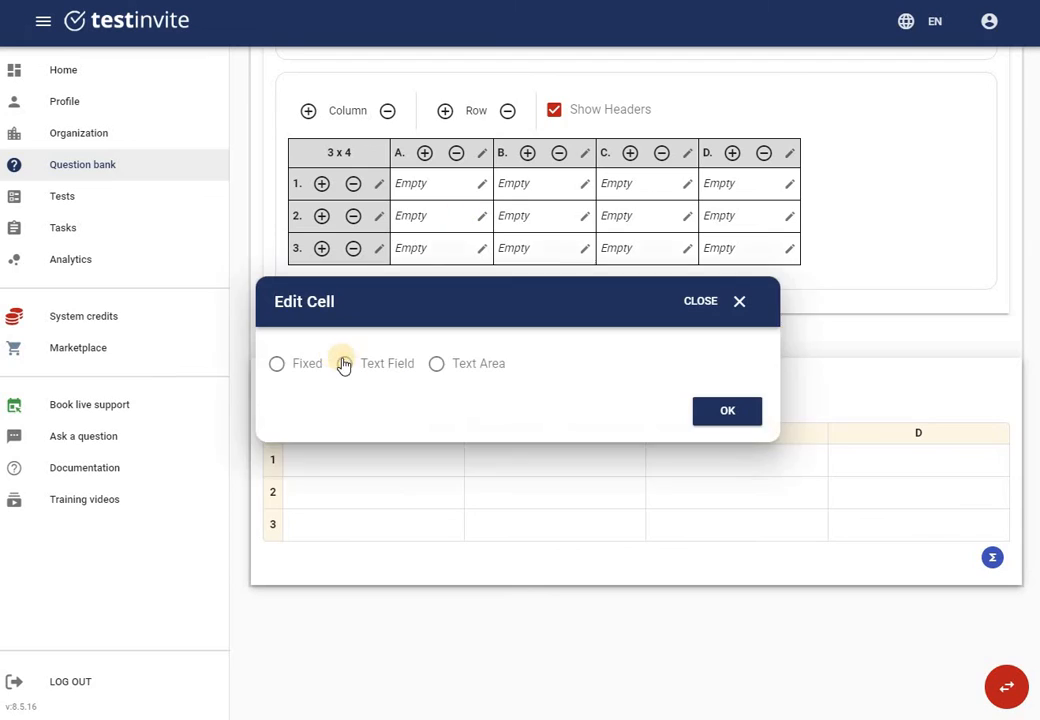
pyautogui.click(344, 364)
pyautogui.click(350, 334)
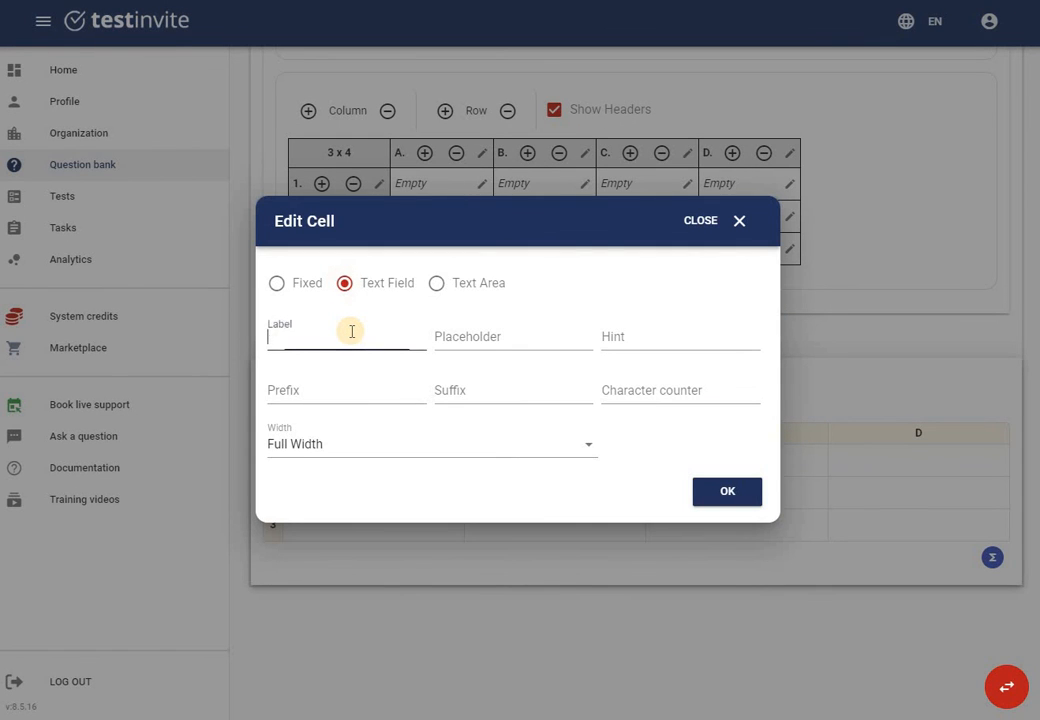
pyautogui.write('Your')
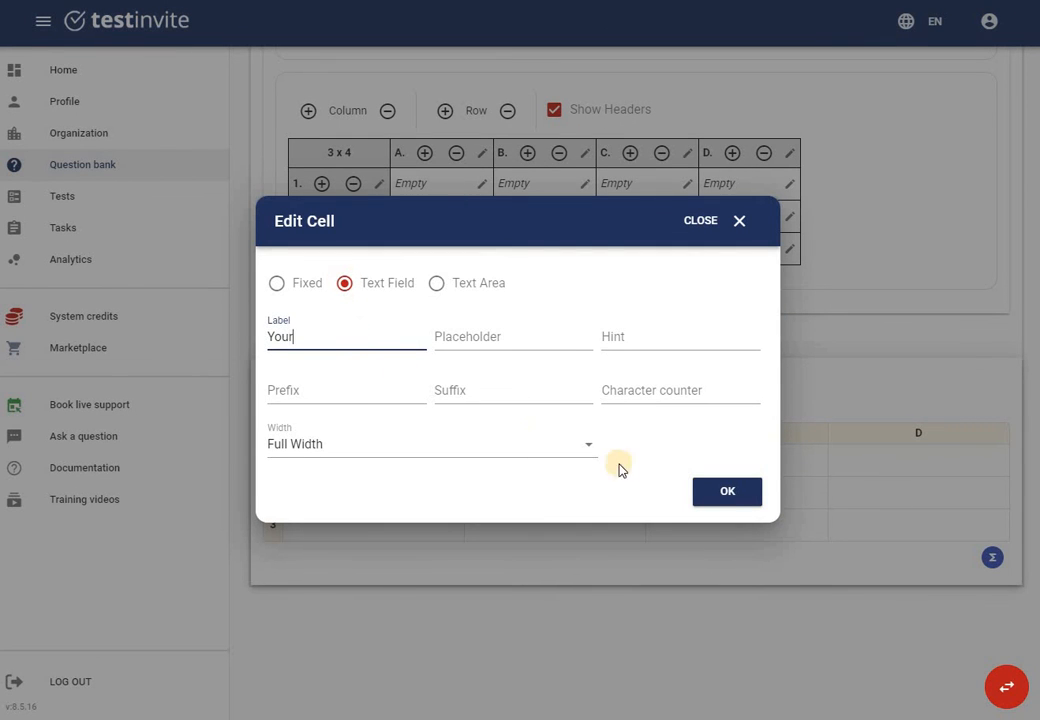
pyautogui.write(' age')
pyautogui.click(724, 490)
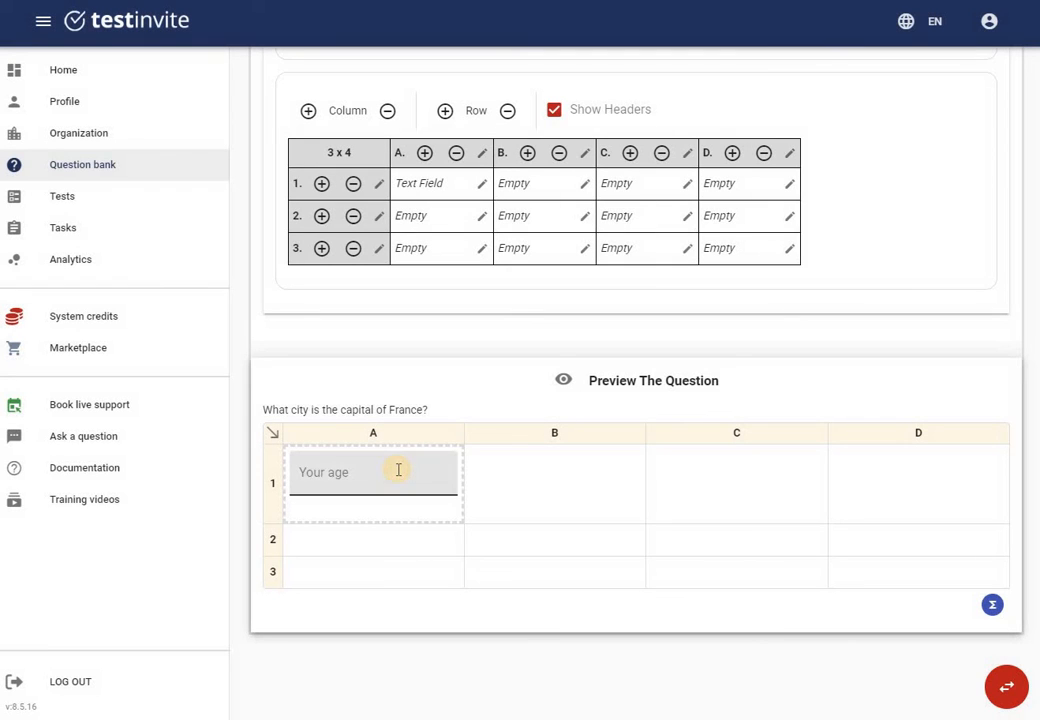
# - Enter 18 in the "Your age" field of the previewed table
pyautogui.click(397, 470)
pyautogui.scroll(-1, 405, 485)
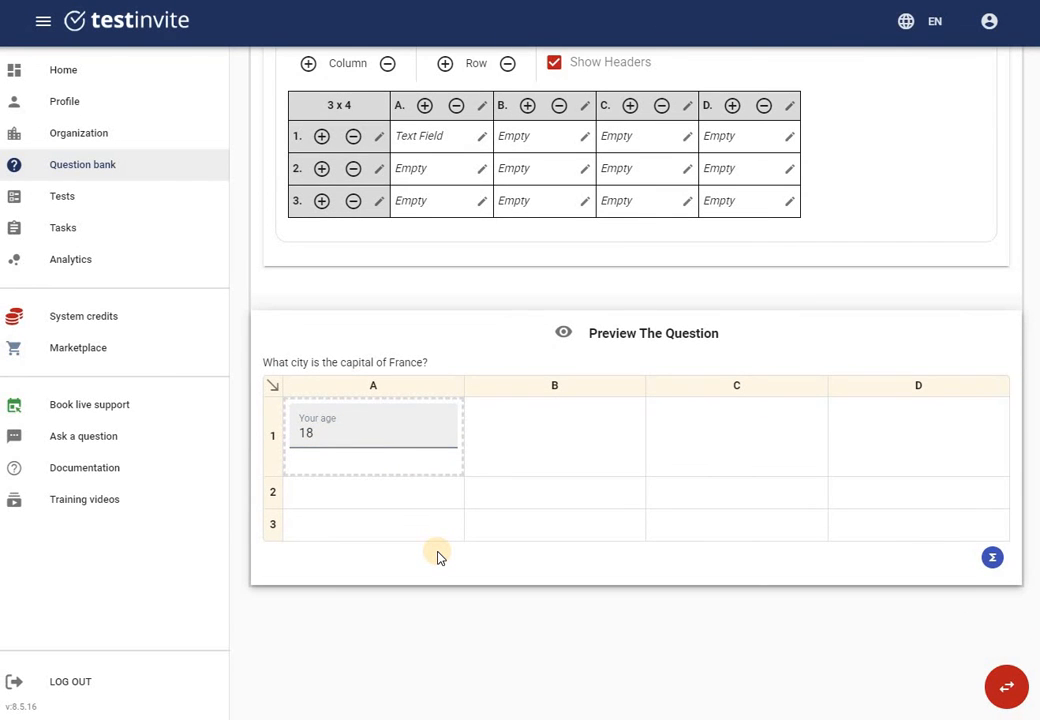
pyautogui.scroll(4, 437, 557)
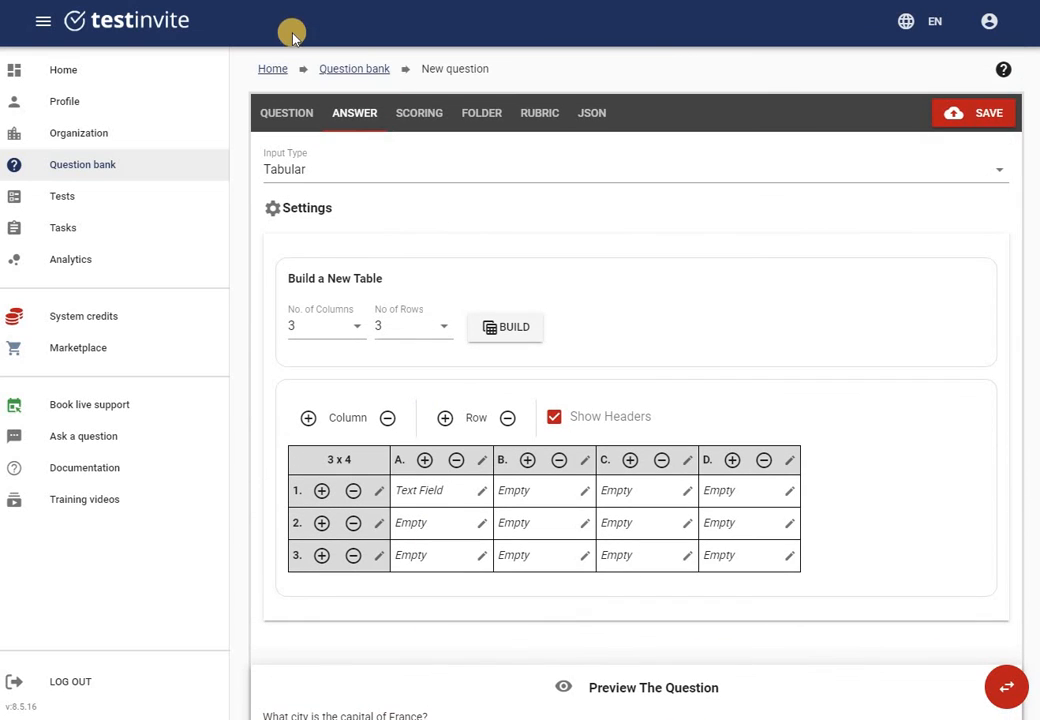